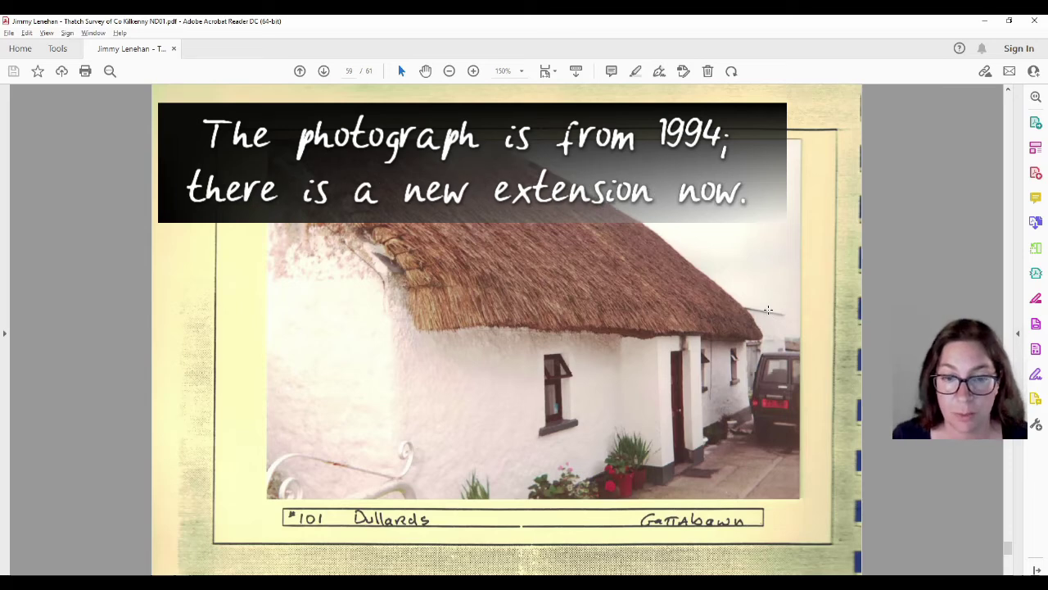
Step: View the photo of thatched house #101 in the survey PDF, switch to OpenStreetMap in the browser and inspect the marked house's surroundings
scroll(770, 305, "down", 2)
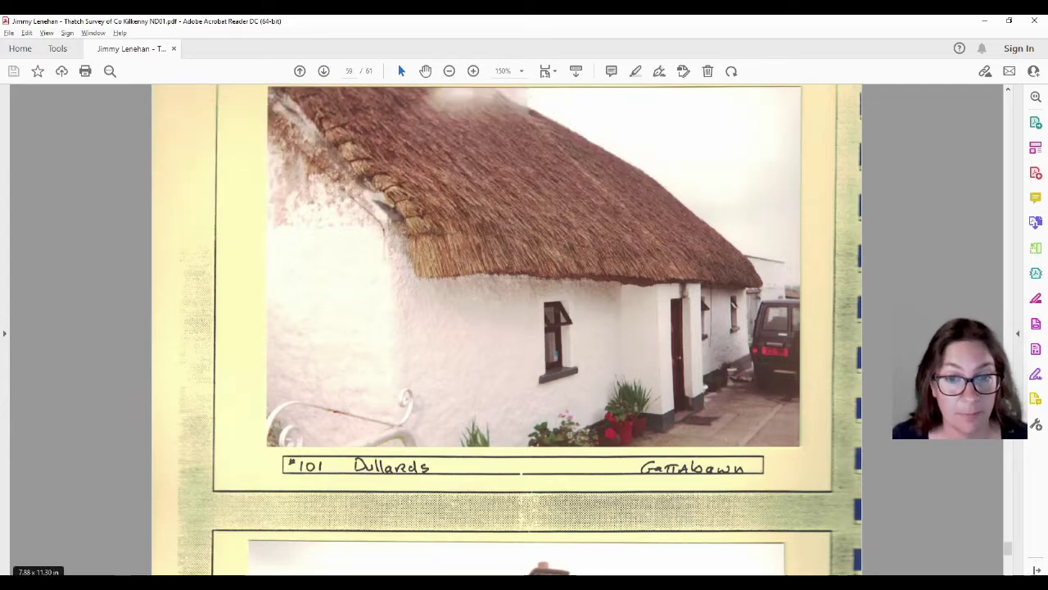
left_click(122, 533)
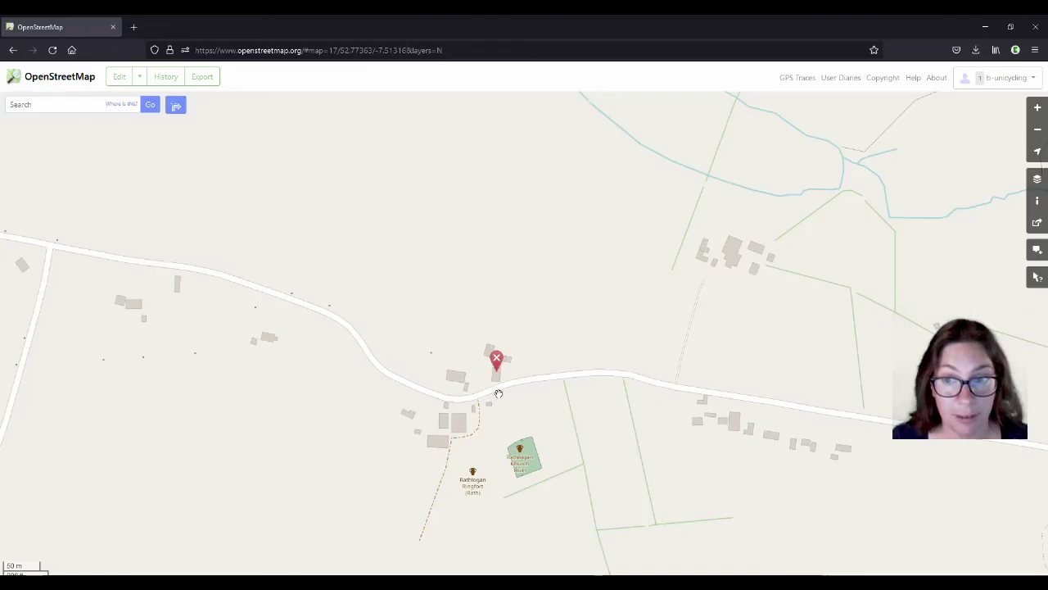
scroll(498, 393, "down", 2)
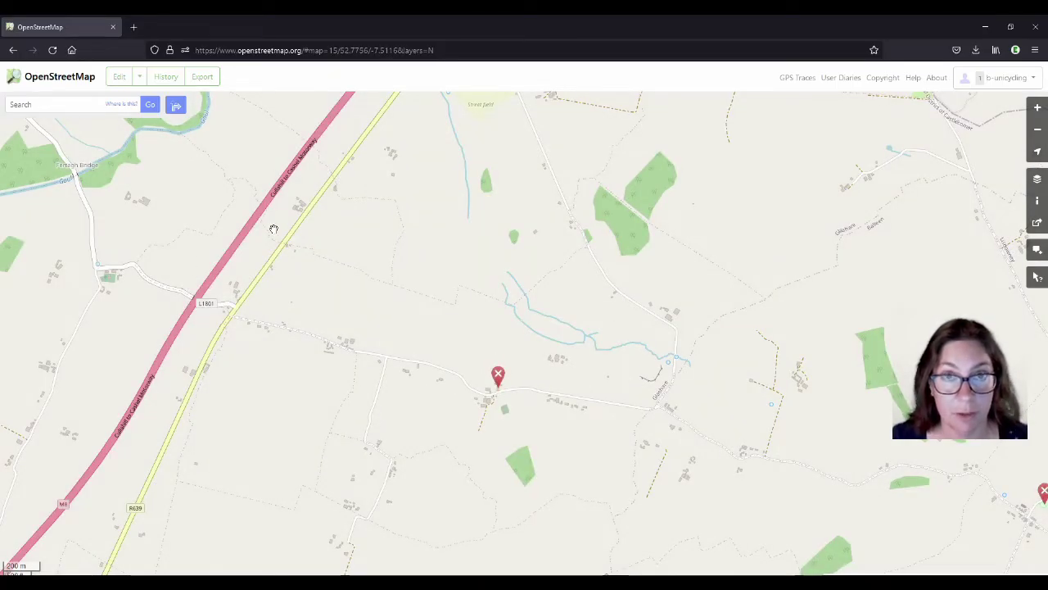
scroll(498, 392, "up", 2)
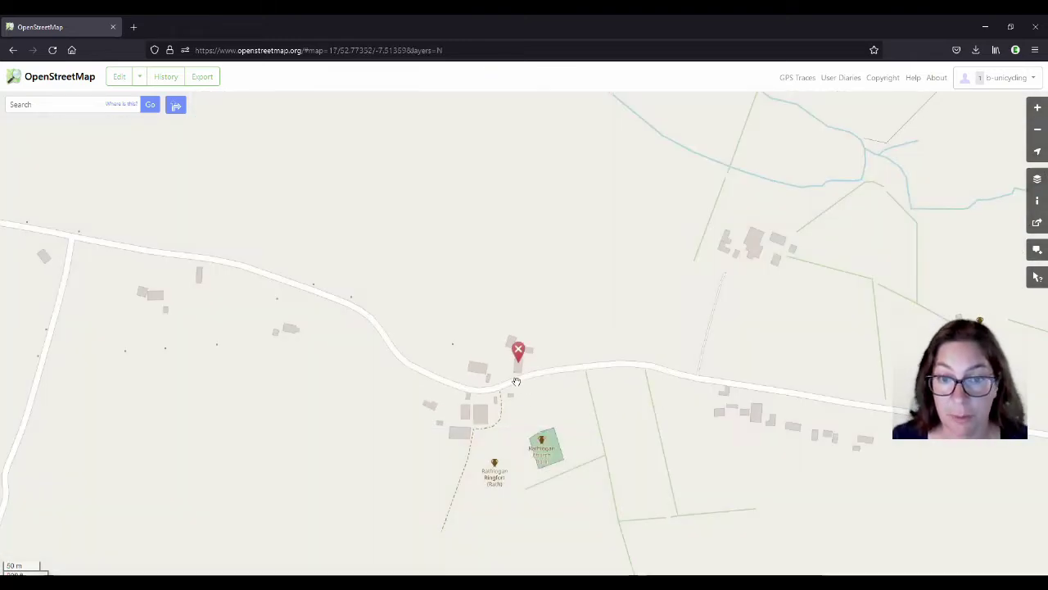
scroll(517, 377, "up", 2)
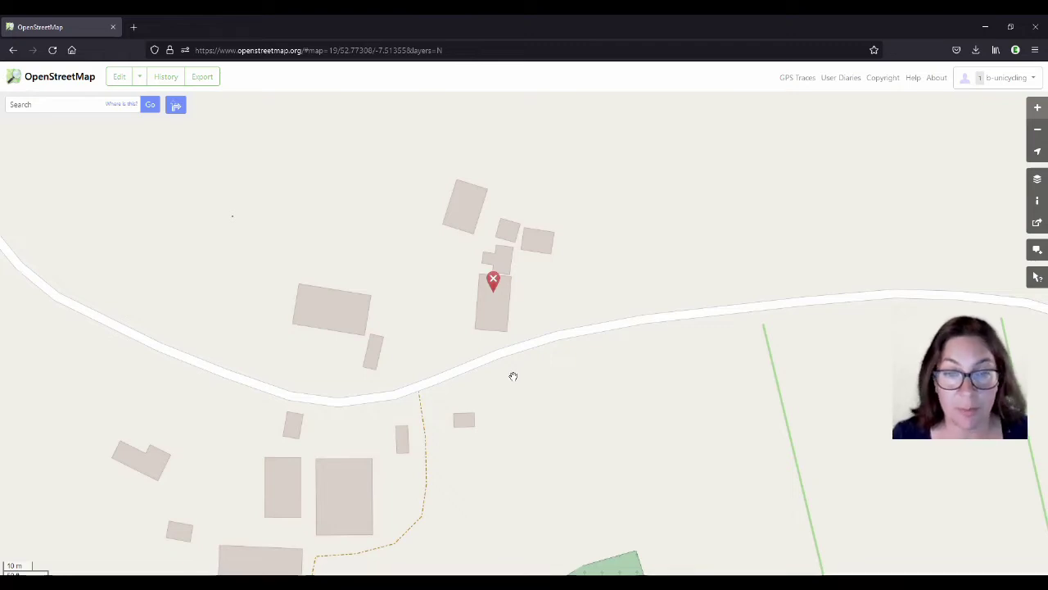
left_click_drag(477, 320, 494, 322)
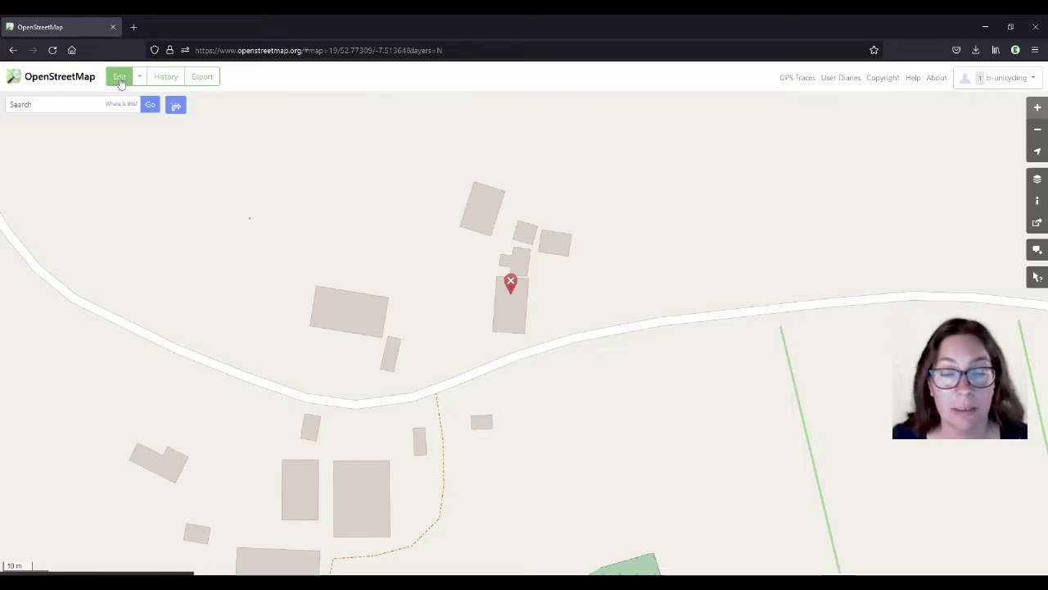
Step: Open the map editor at the marked house and hide the OpenStreetMap data layer to expose the aerial imagery
left_click(119, 79)
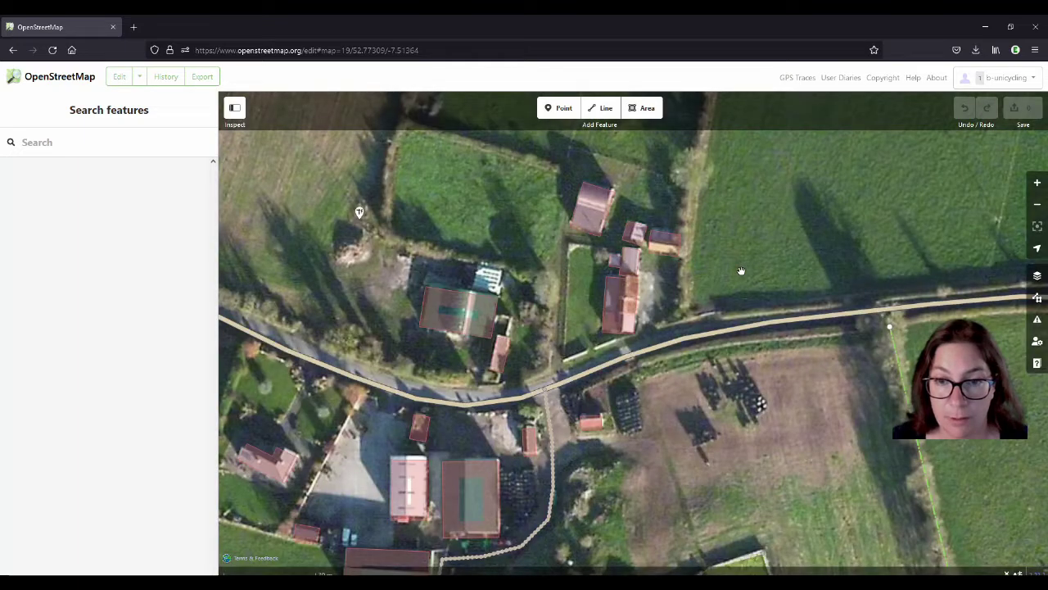
left_click_drag(736, 276, 719, 287)
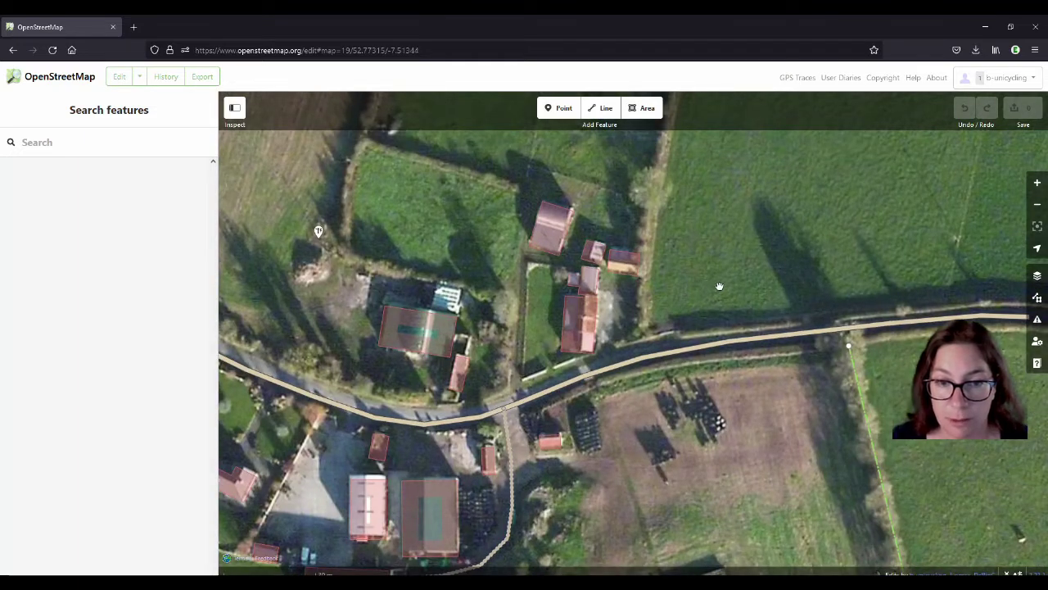
left_click(1038, 299)
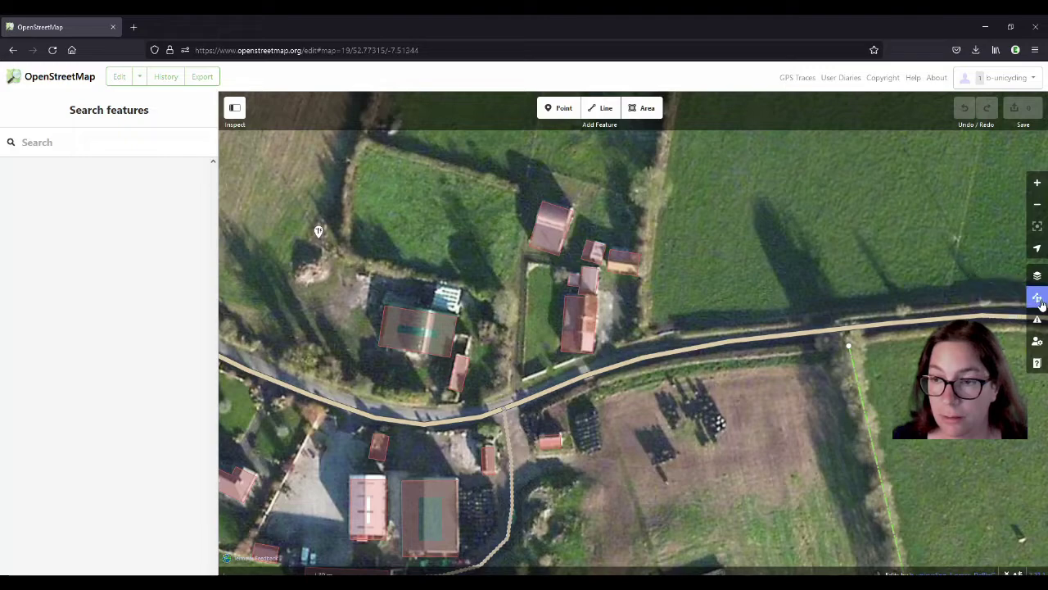
left_click(852, 198)
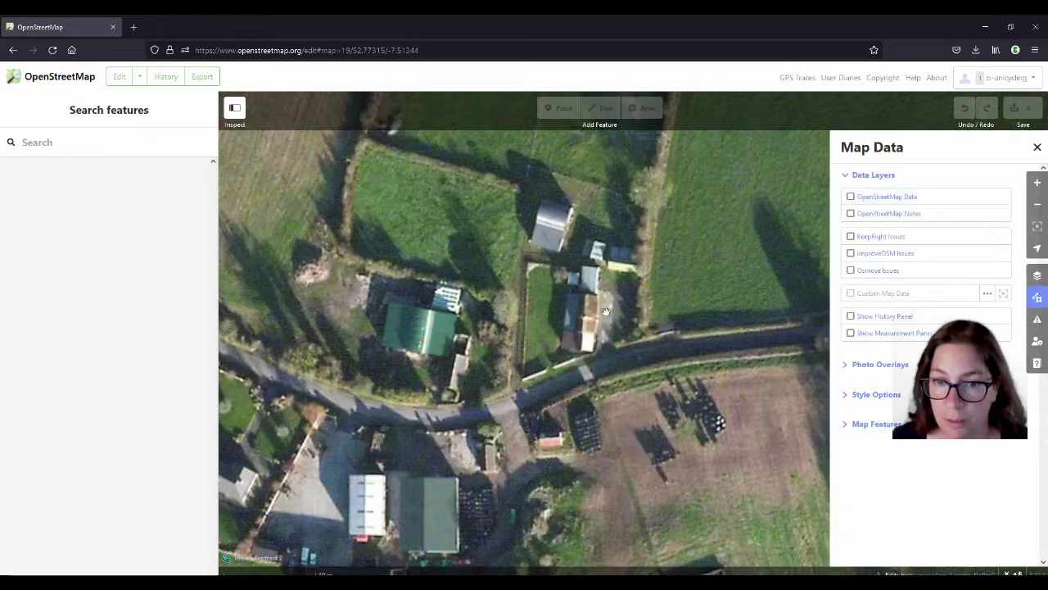
scroll(615, 310, "up", 1)
scroll(617, 308, "up", 1)
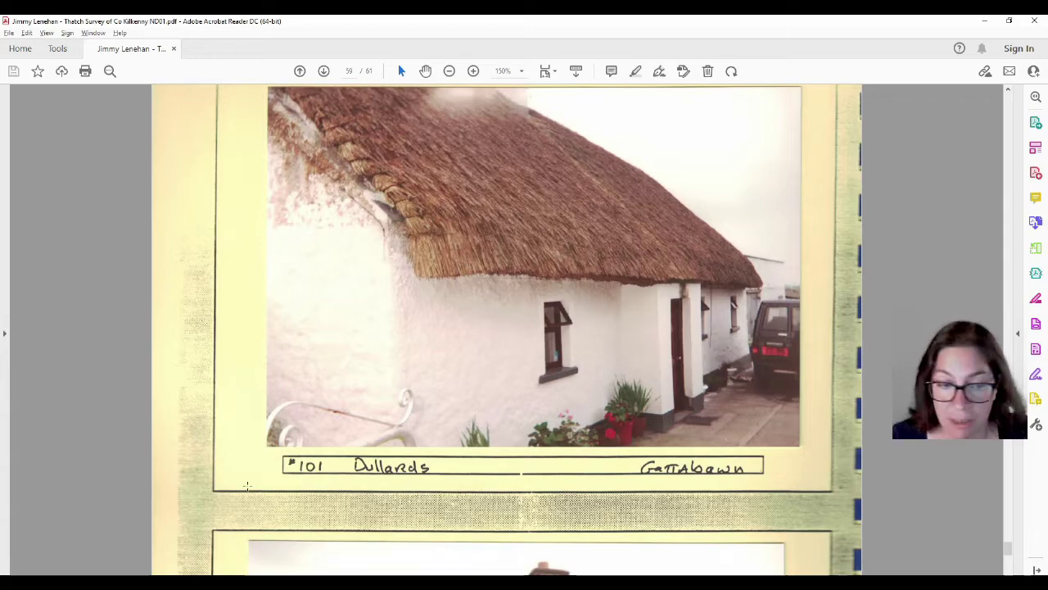
Step: Back in the browser, show the OpenStreetMap data layer and set the marked roadside building's Building value to house
left_click(164, 582)
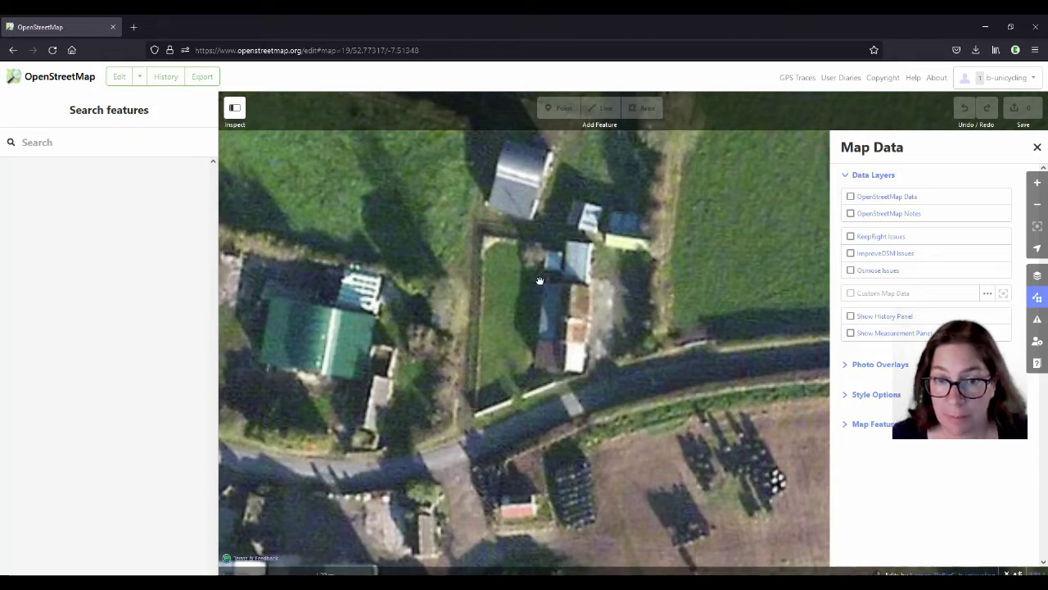
left_click(851, 197)
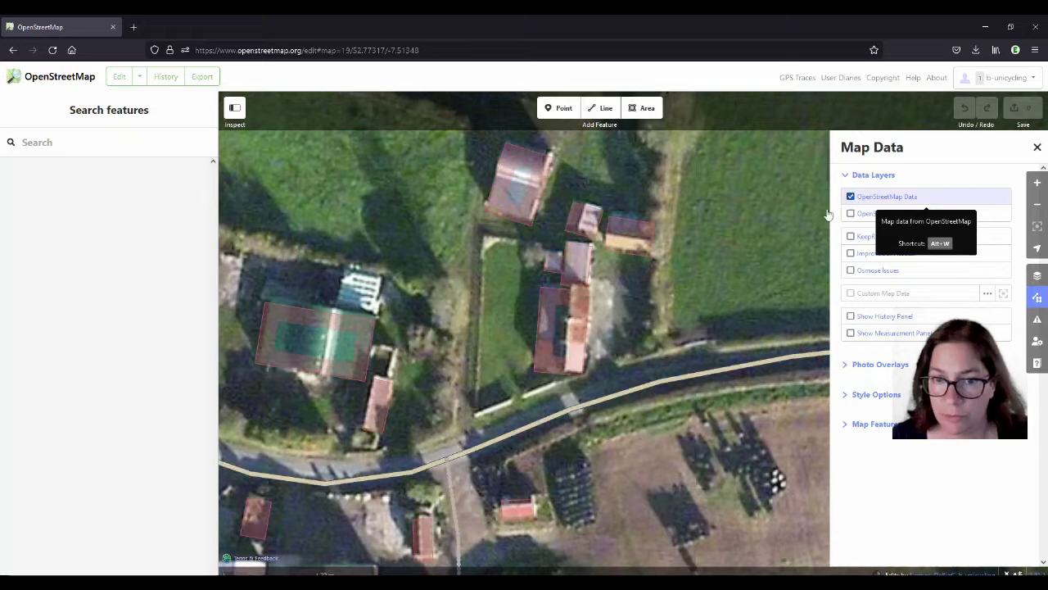
left_click(583, 331)
left_click(583, 331)
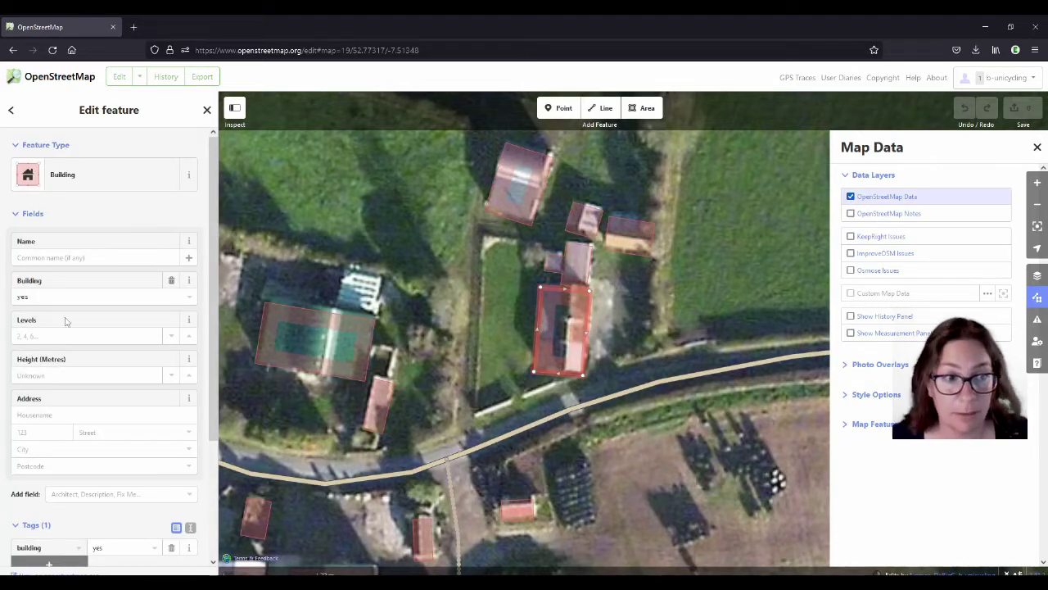
left_click_drag(47, 297, 2, 298)
type("h")
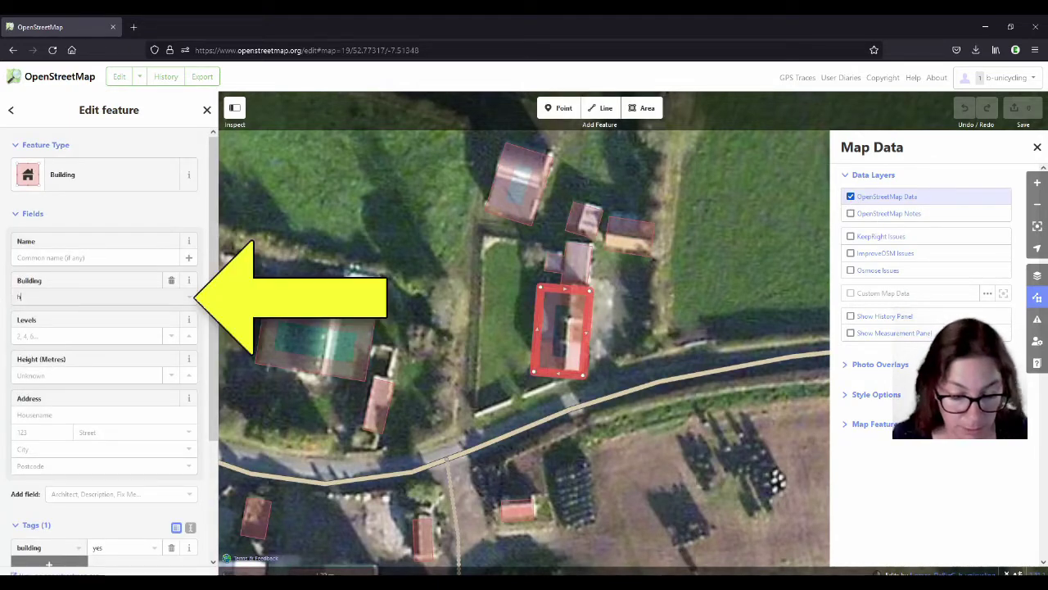
type("ouse")
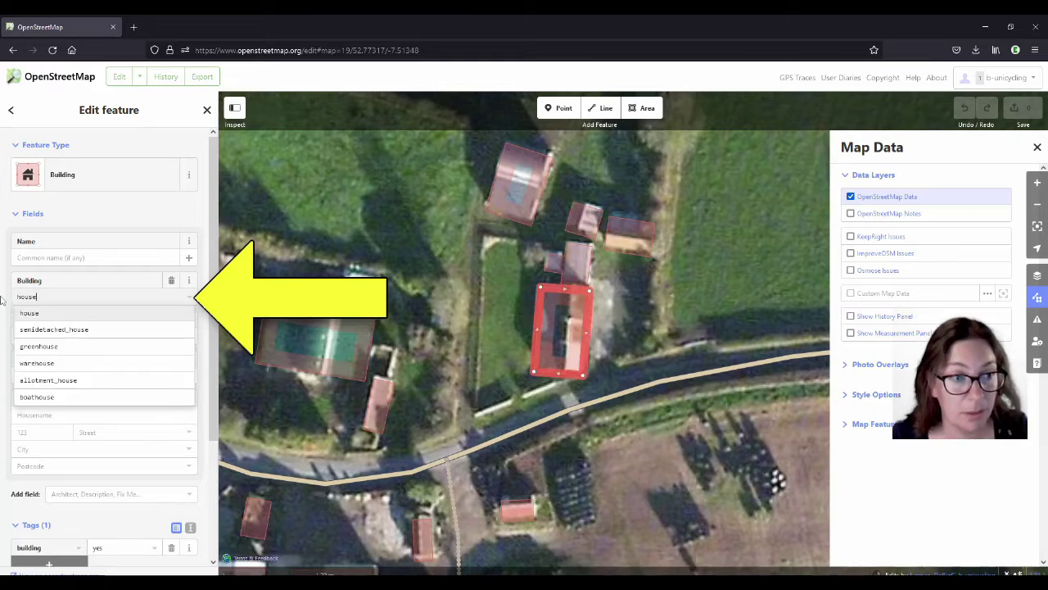
key("Return")
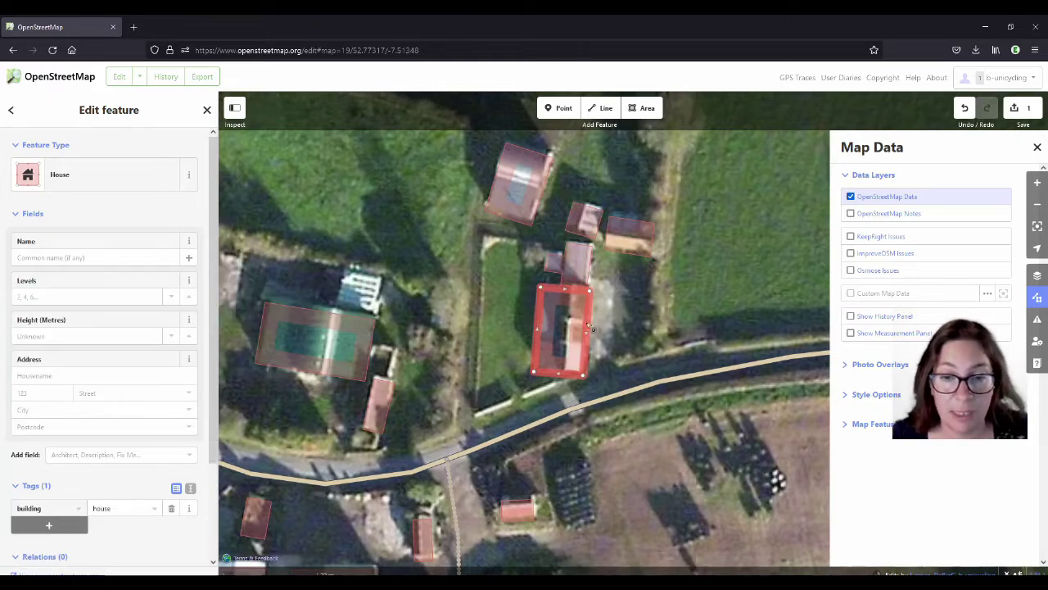
Step: Temporarily hide the OpenStreetMap data layer to examine the house's roof sections in the aerial imagery
left_click(885, 196)
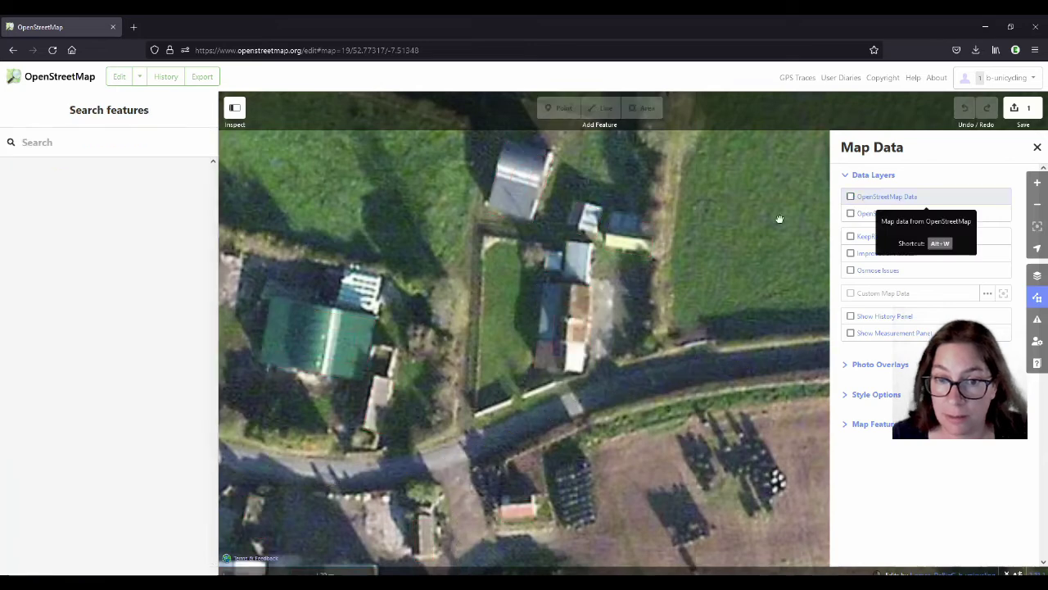
left_click(852, 197)
Step: Add the house to a new parent relation with the generic Relation feature type
left_click(588, 330)
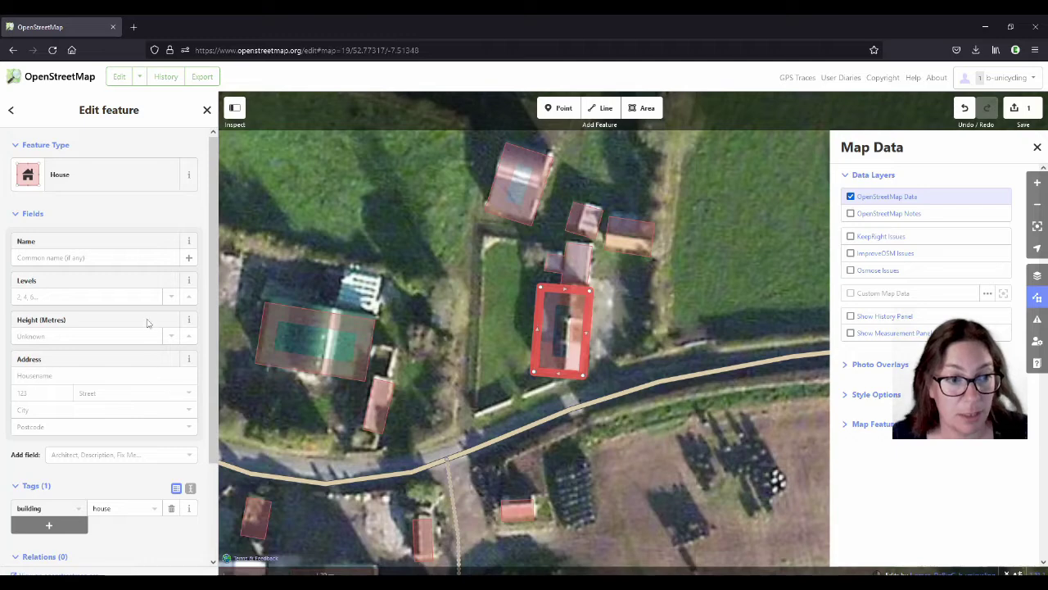
scroll(147, 322, "down", 3)
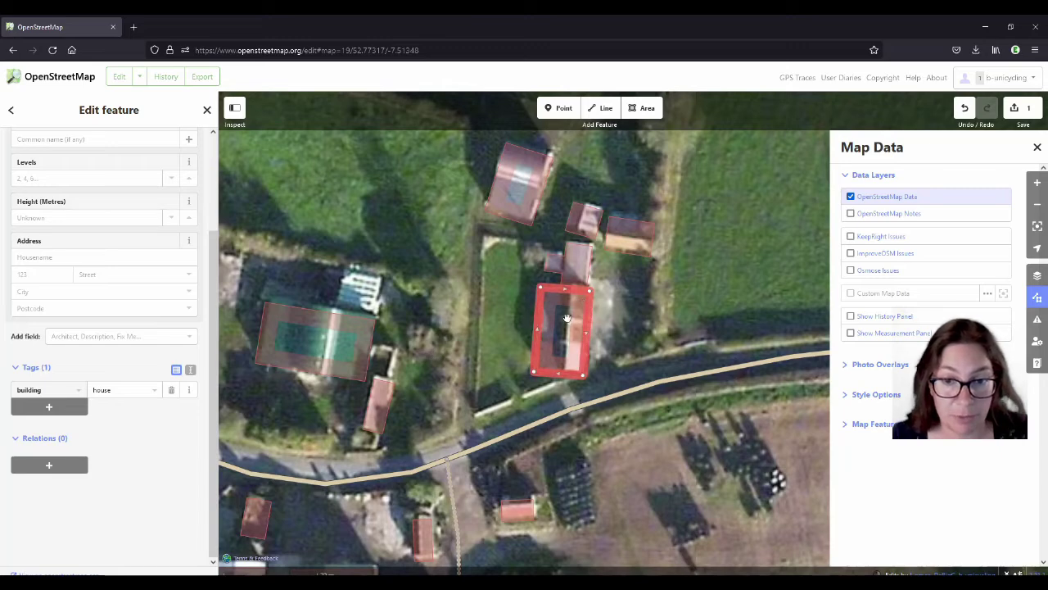
left_click(50, 465)
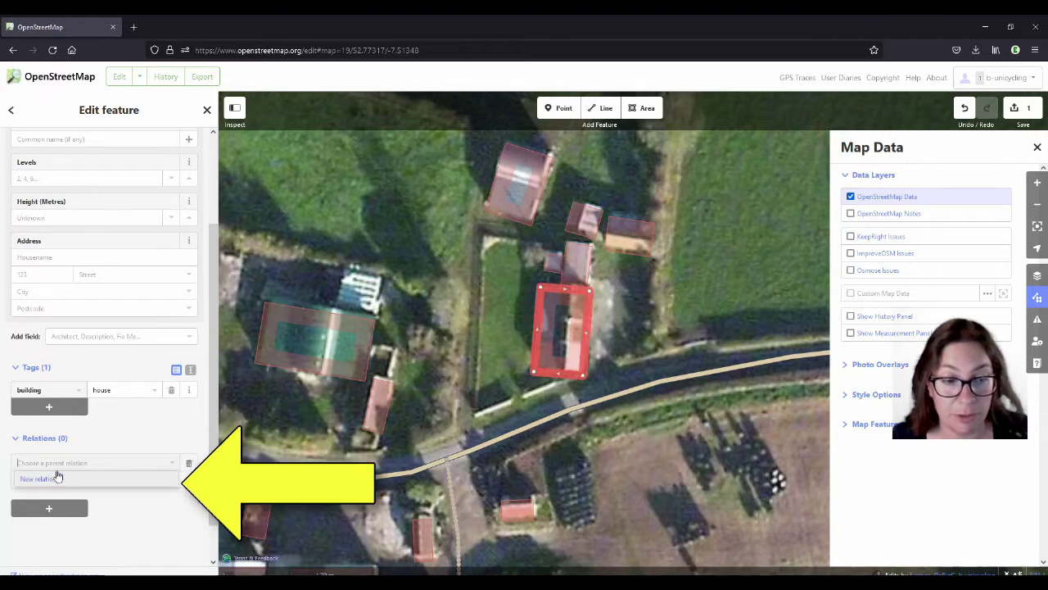
scroll(50, 482, "down", 1)
left_click(39, 437)
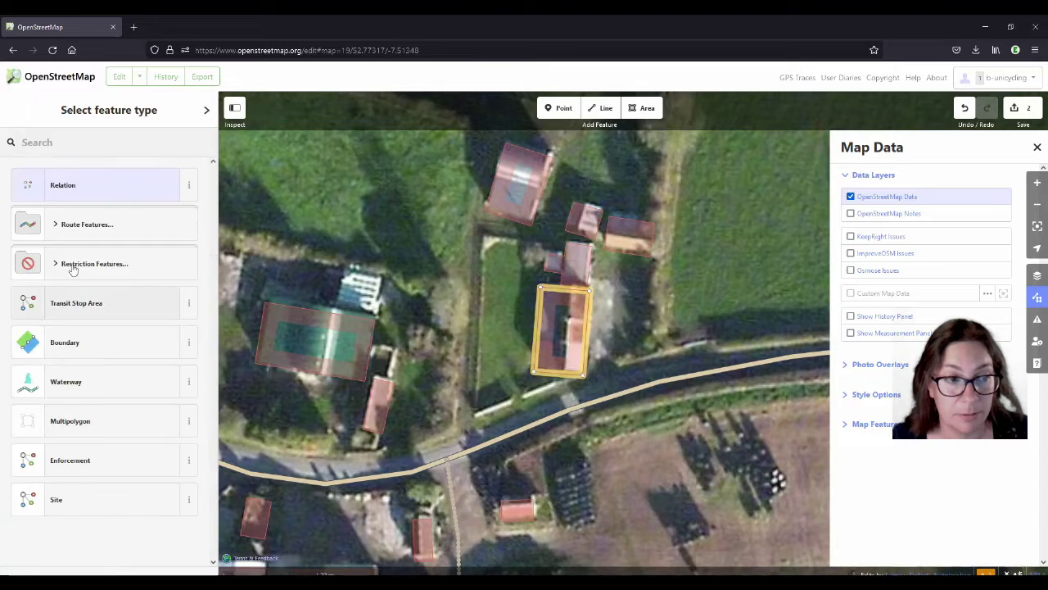
left_click(74, 187)
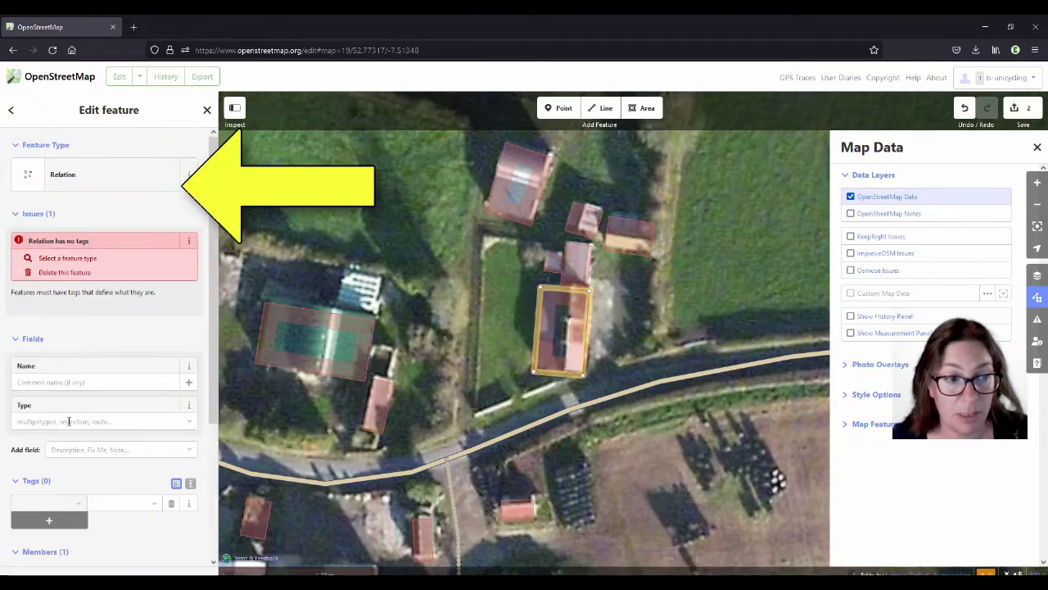
Step: Set the relation's type to building and give its house member the role outline
left_click(69, 421)
type("building")
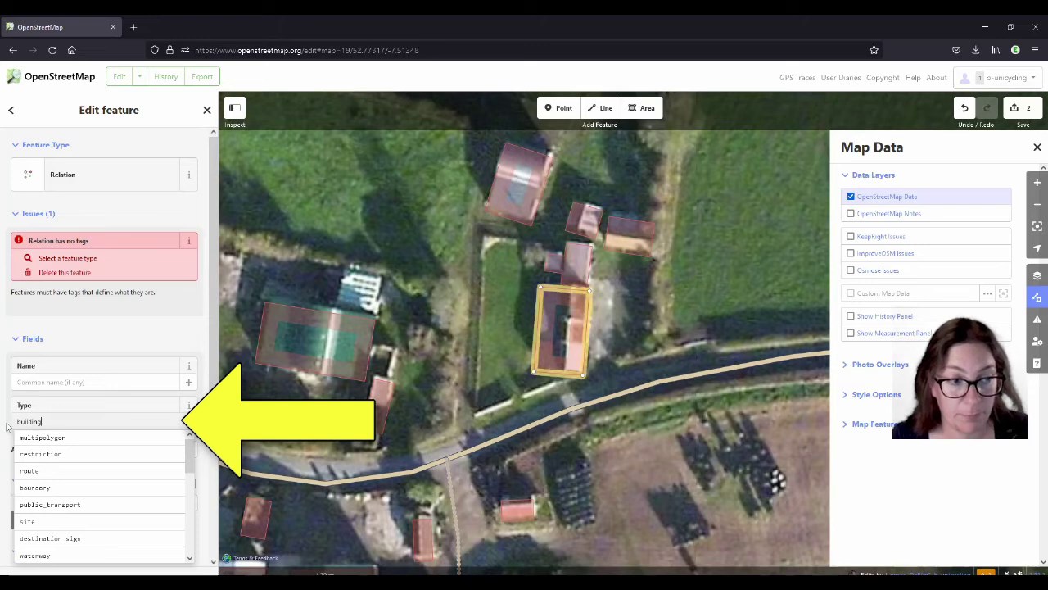
key("Return")
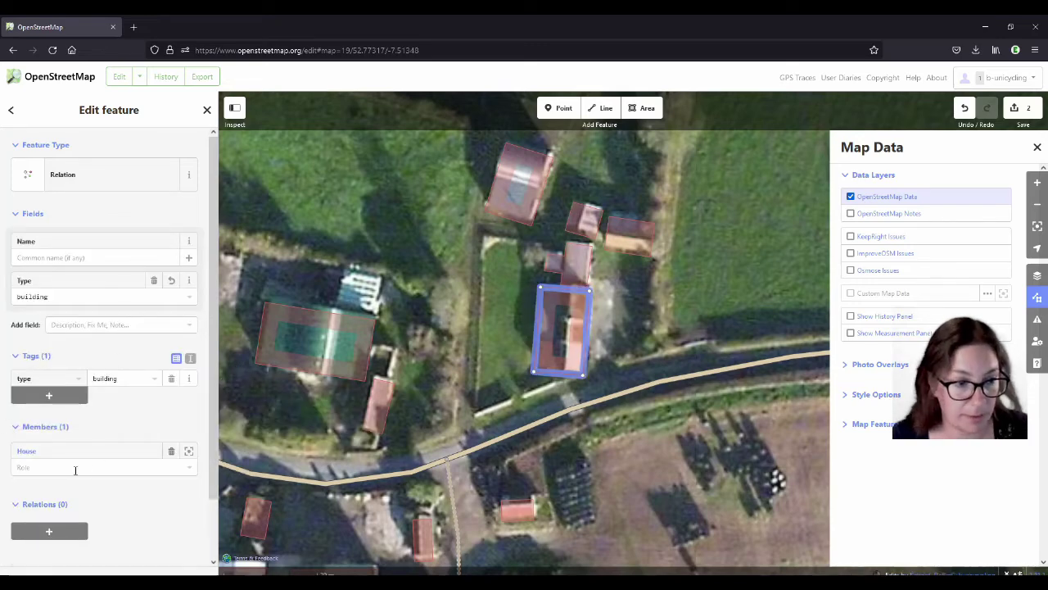
left_click(74, 470)
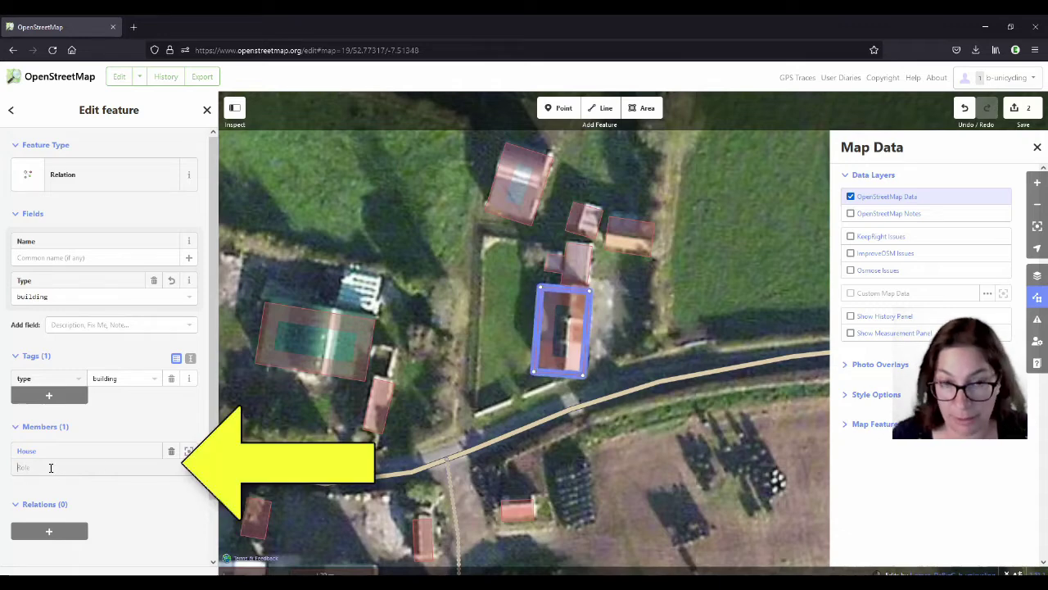
type("outline")
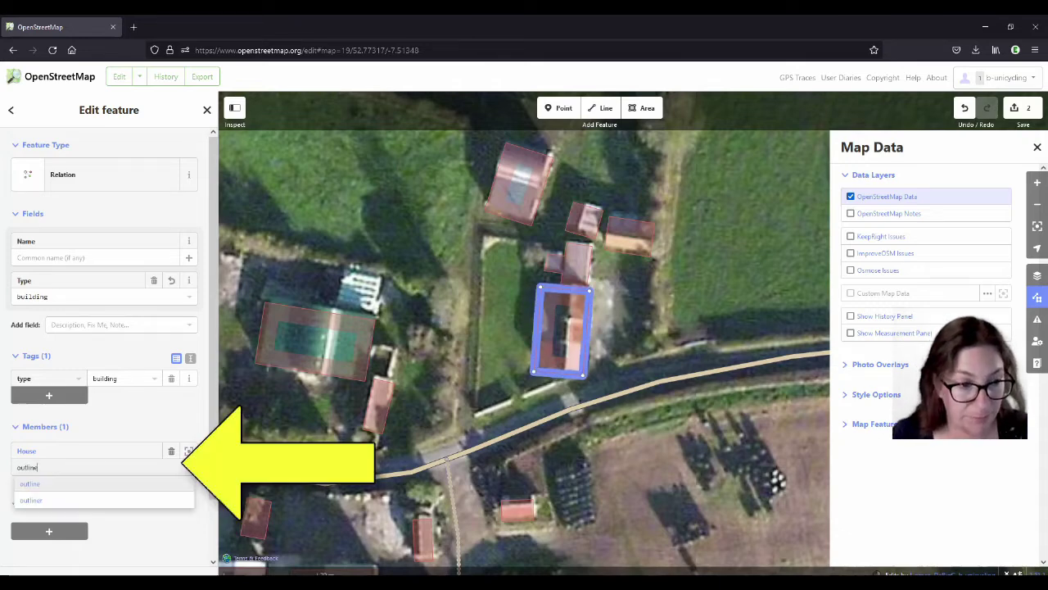
left_click(45, 488)
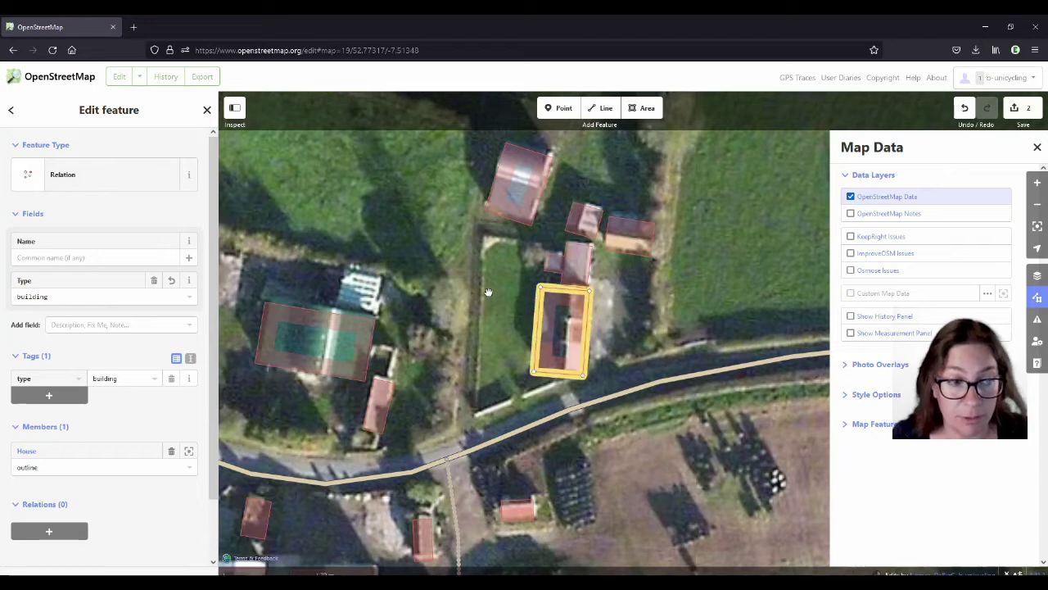
Step: Draw a rectangular area over the north-eastern part of the house, starting at the building's north-east corner
left_click(647, 109)
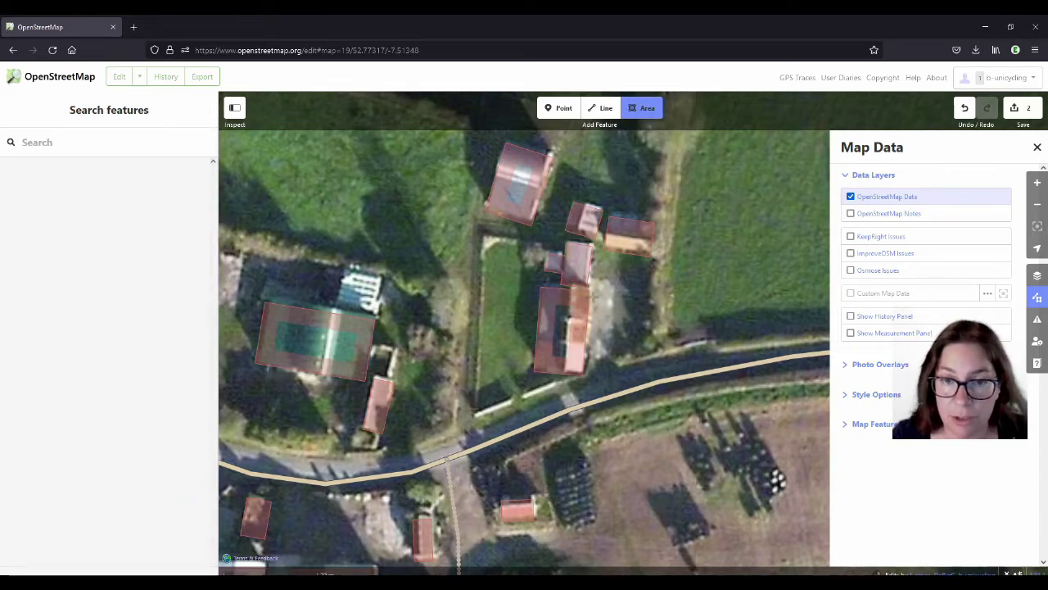
left_click(592, 292)
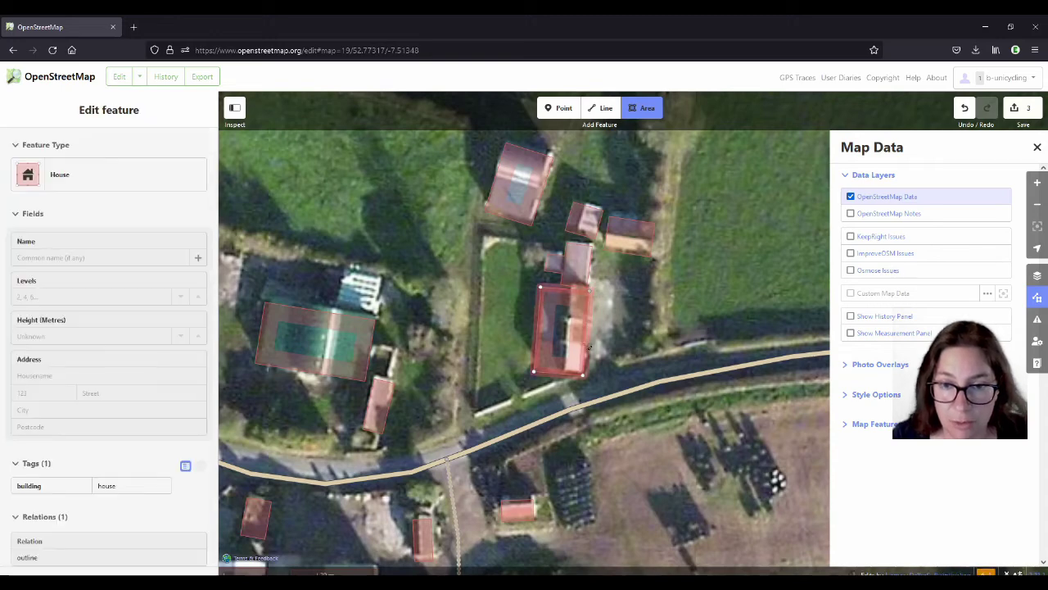
key("Escape")
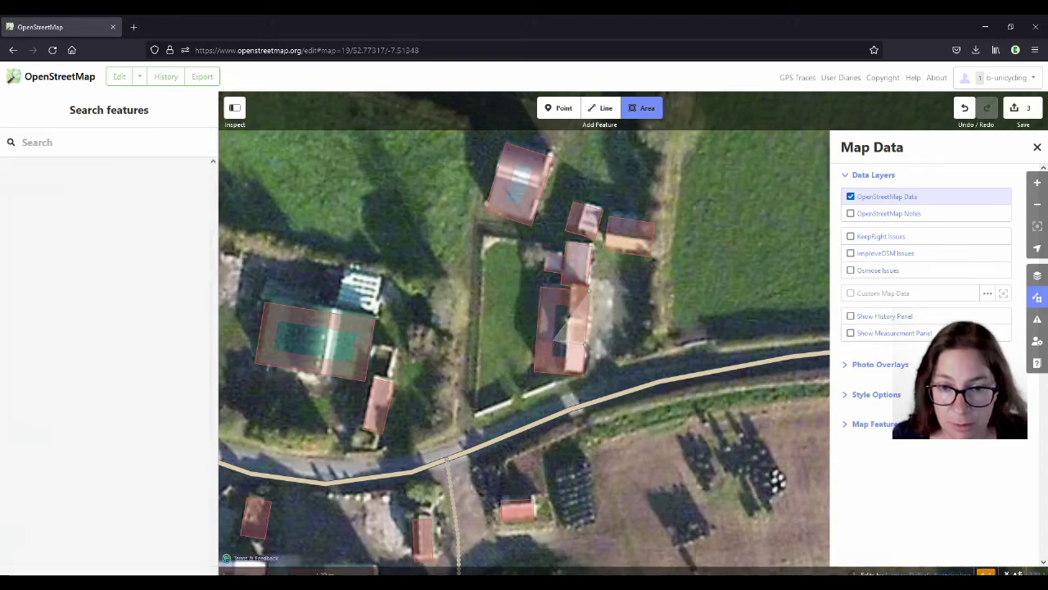
left_click(552, 342)
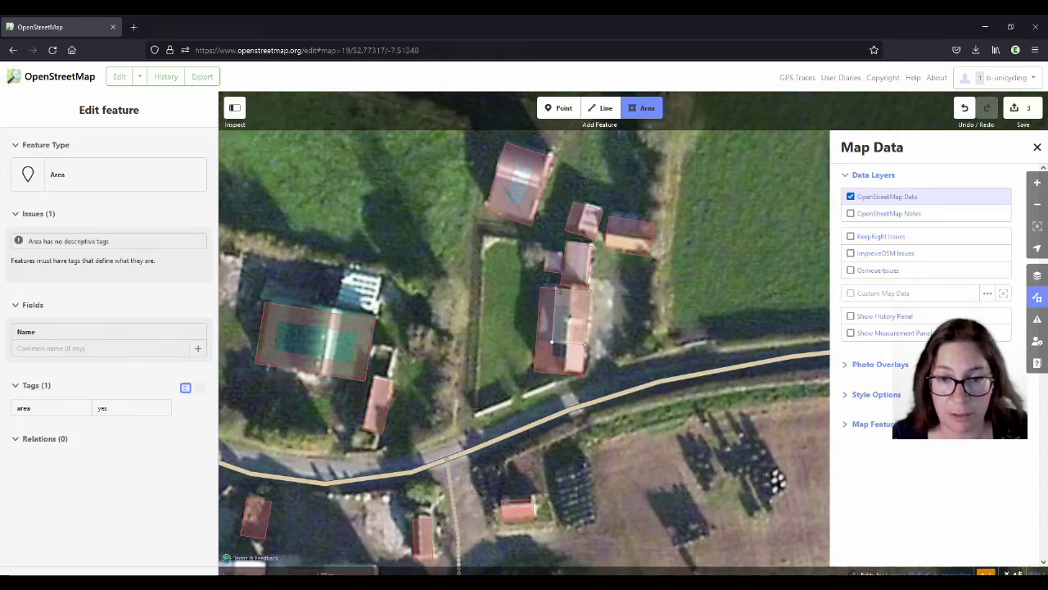
left_click(552, 341)
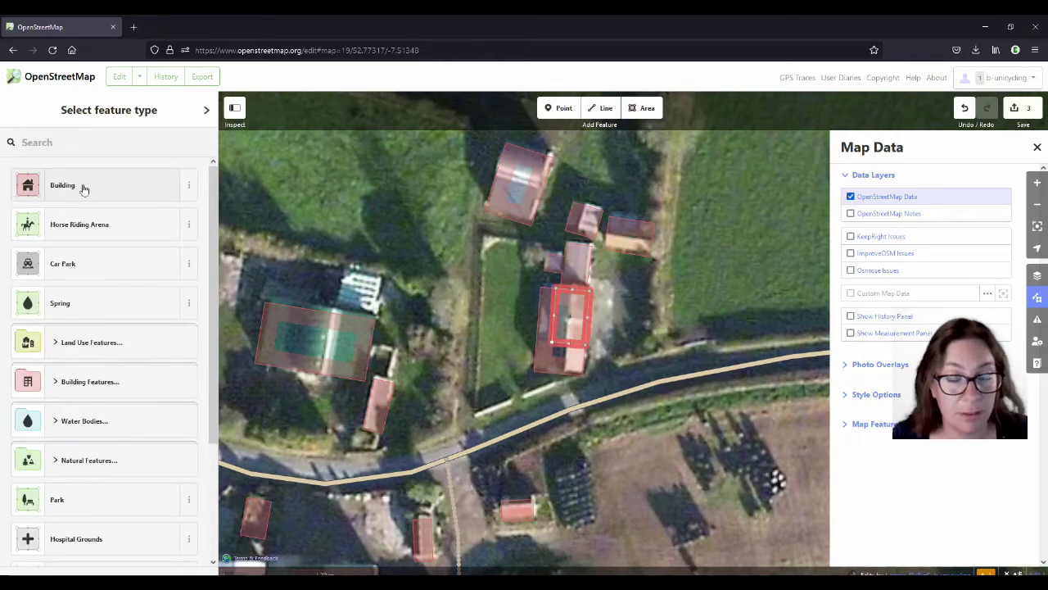
Step: Give the new north-eastern area the Building feature type and change its tag to building:part=yes
scroll(129, 461, "down", 3)
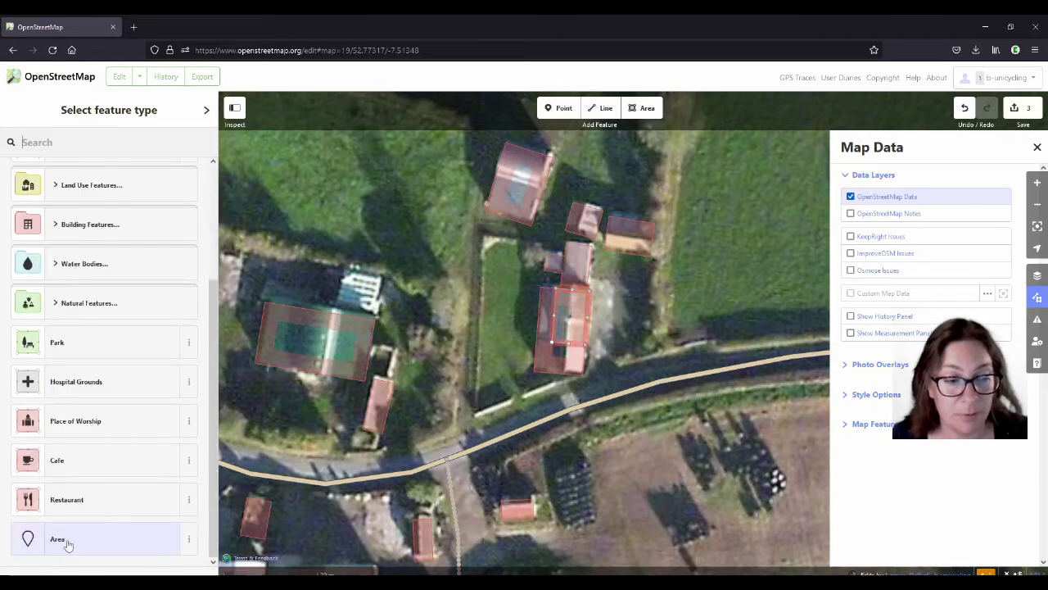
scroll(73, 327, "up", 3)
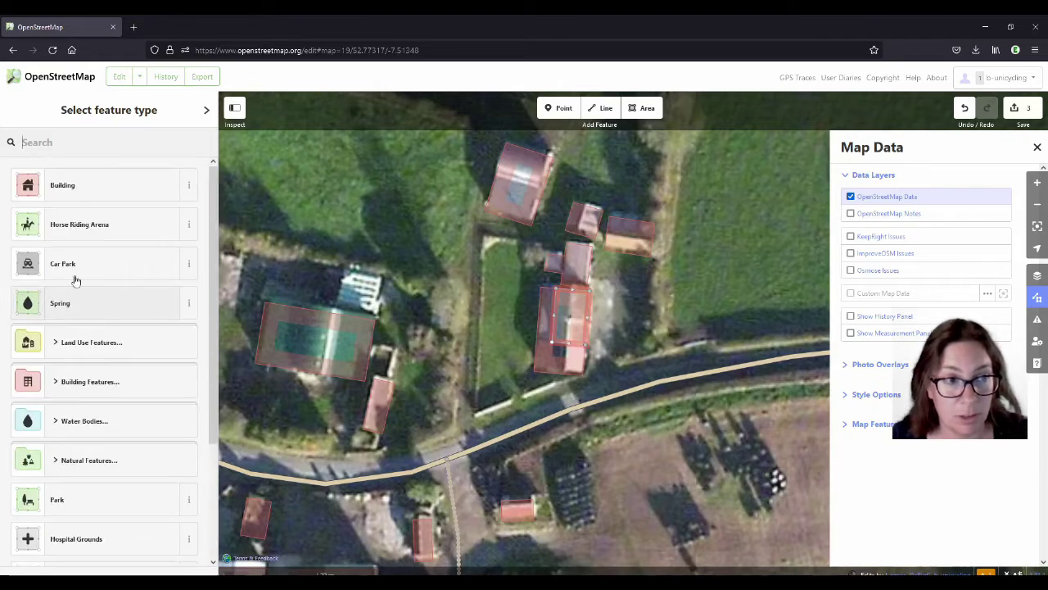
left_click(75, 186)
scroll(106, 414, "down", 3)
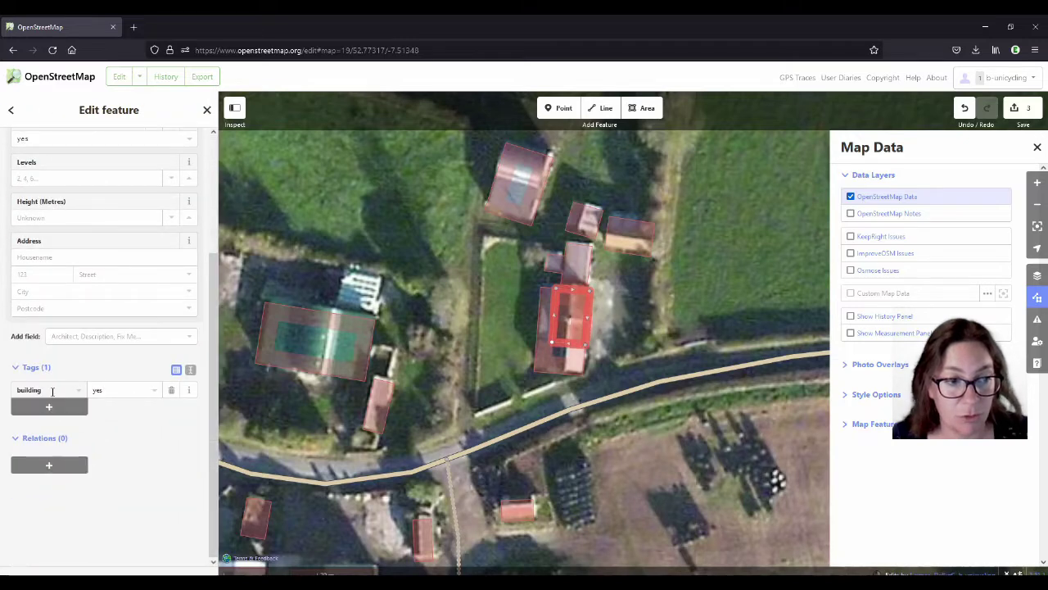
left_click(51, 391)
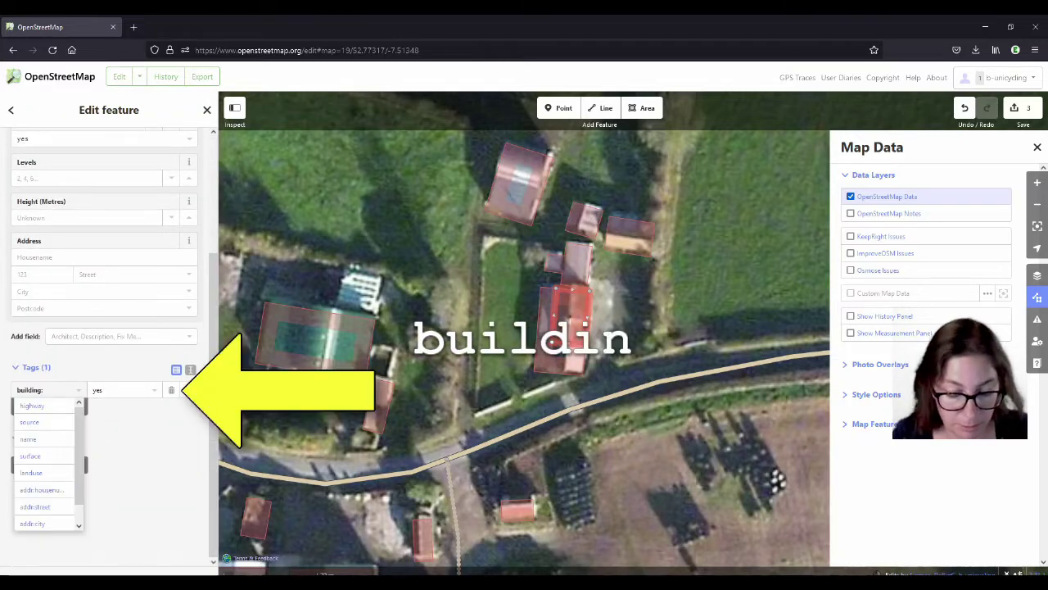
type(":part")
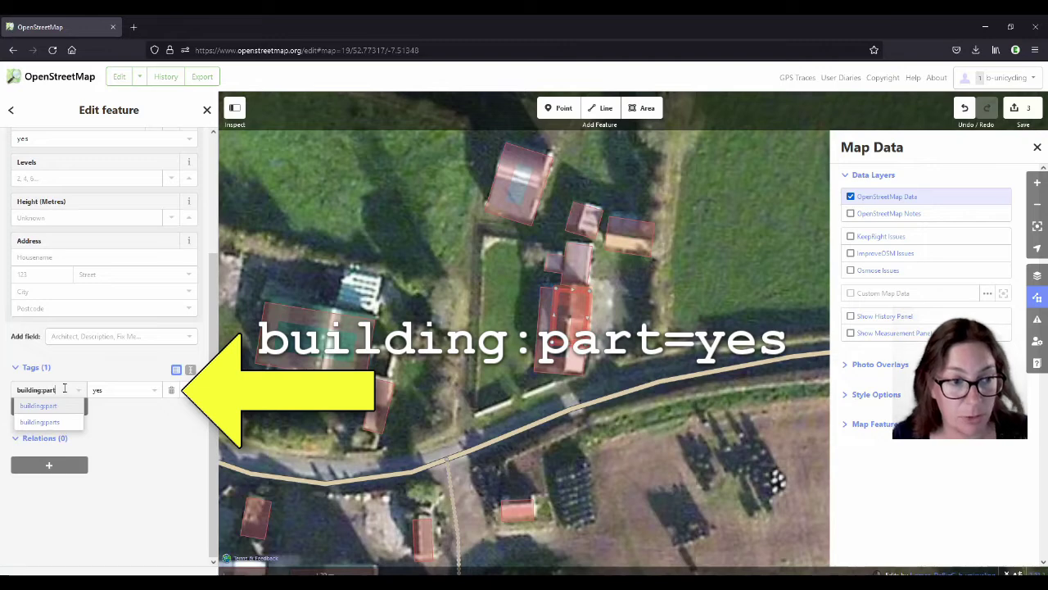
left_click(64, 406)
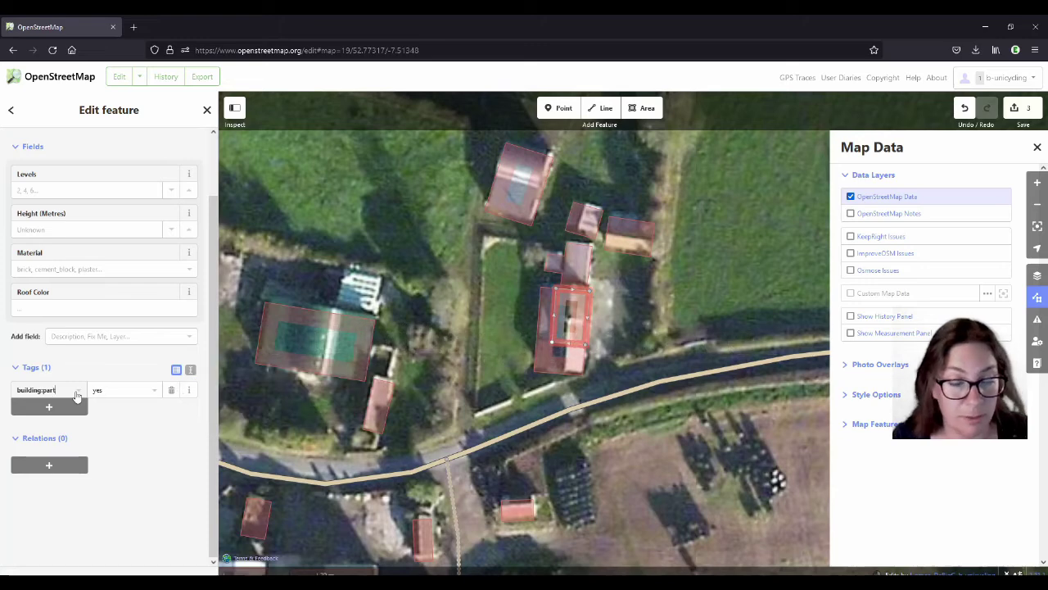
Step: Add the building part to the house's existing parent relation with the role part
left_click(67, 464)
left_click(67, 464)
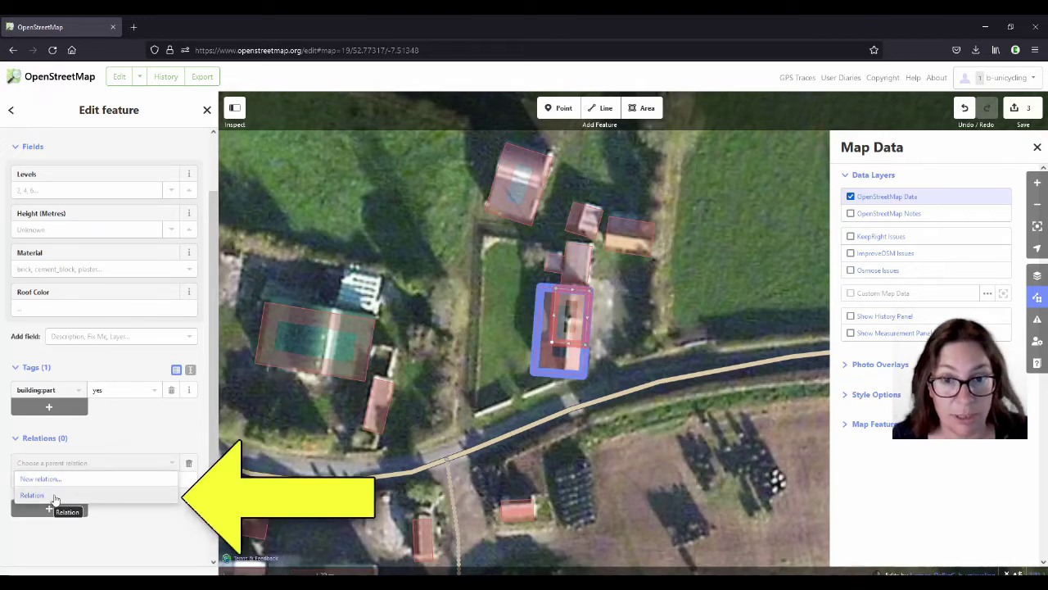
left_click(33, 495)
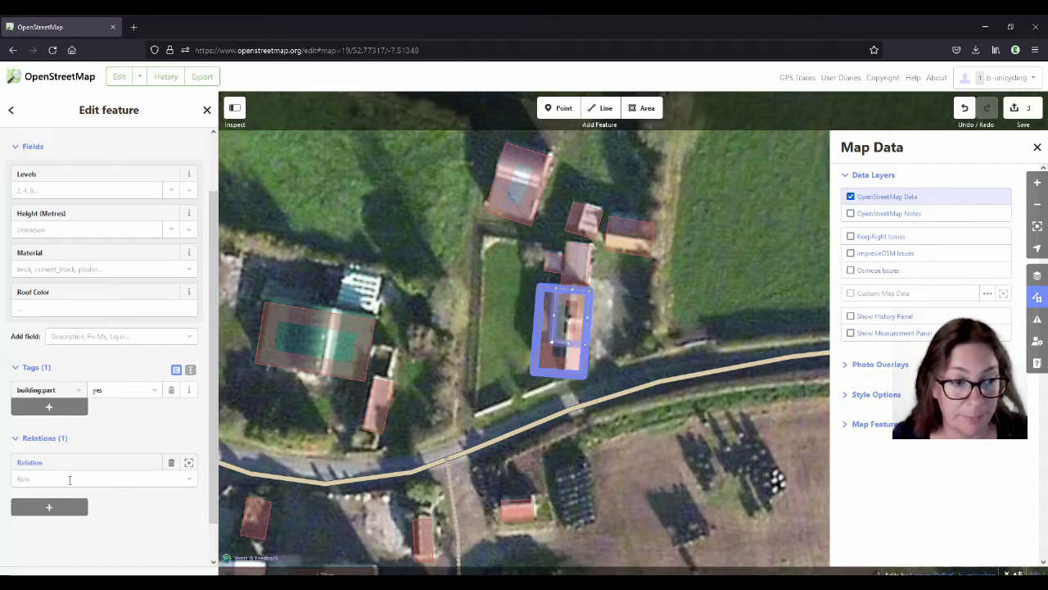
left_click(46, 480)
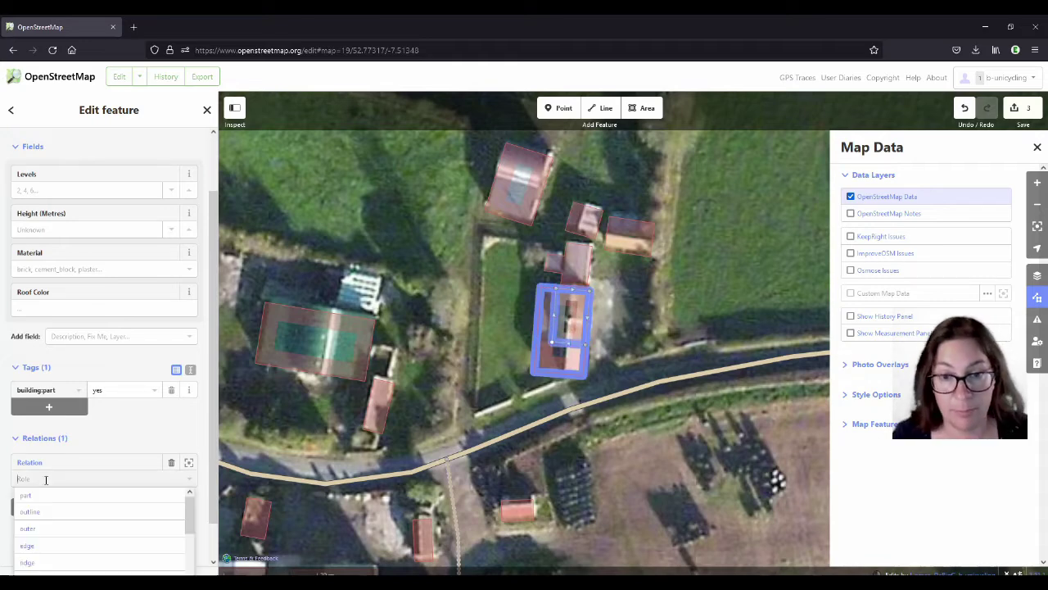
type("pa")
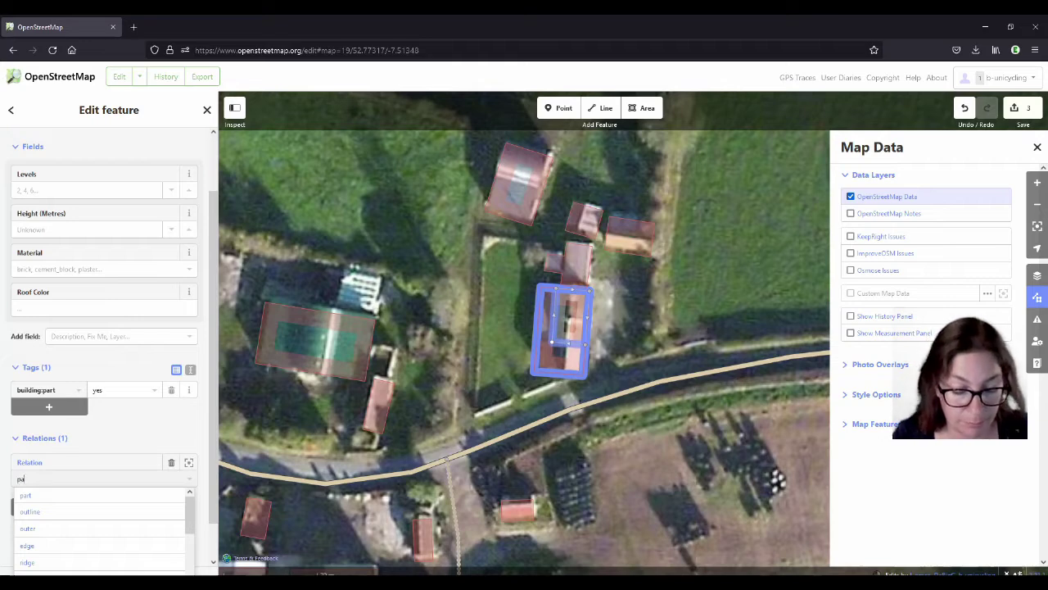
type("rt")
left_click(50, 499)
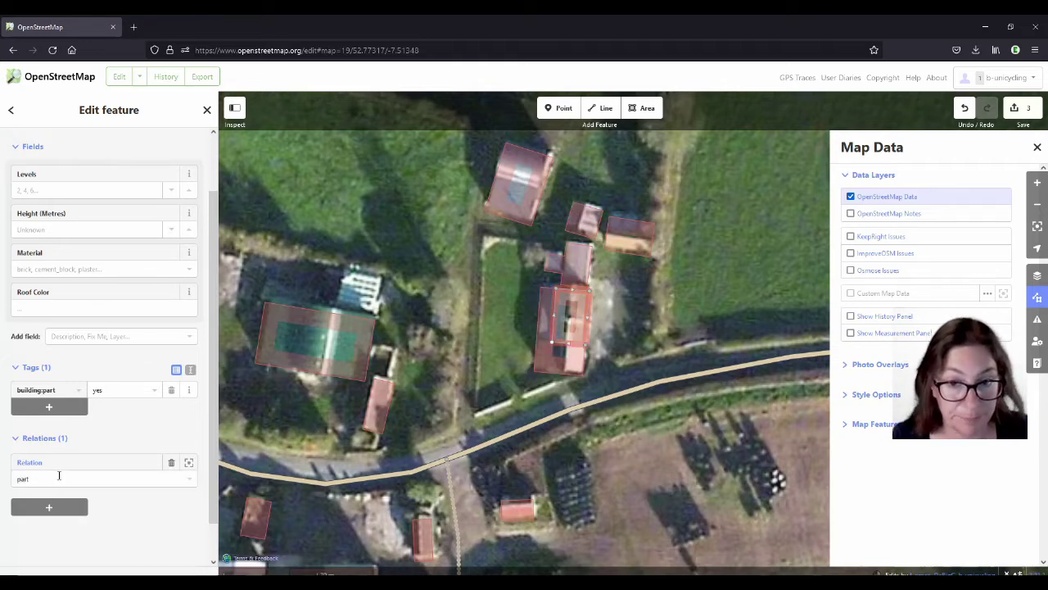
Step: Add the tag roof:material=thatch to the north-eastern building part
left_click(66, 412)
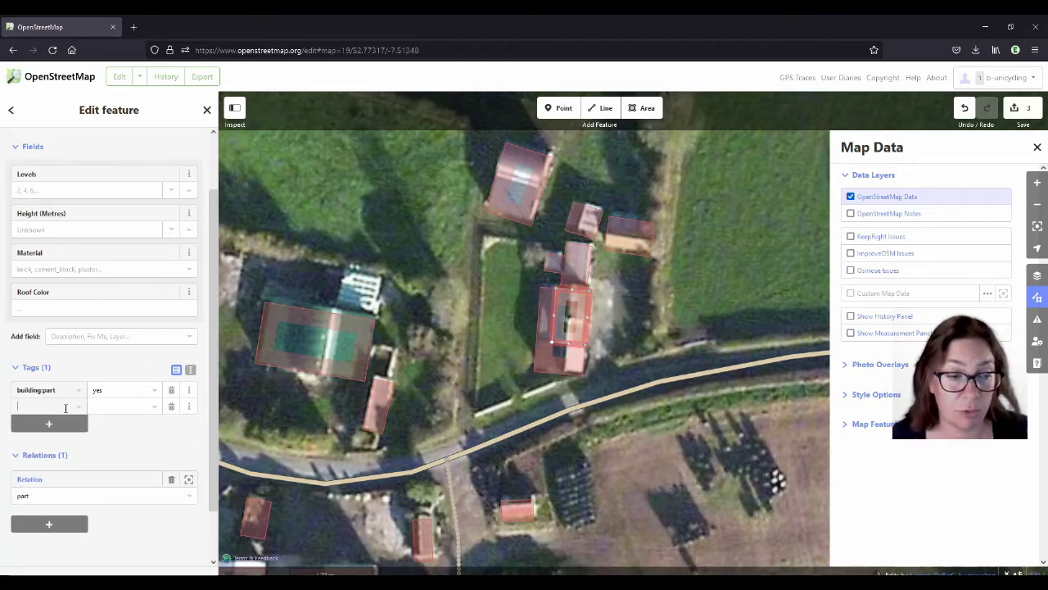
type("roof:m")
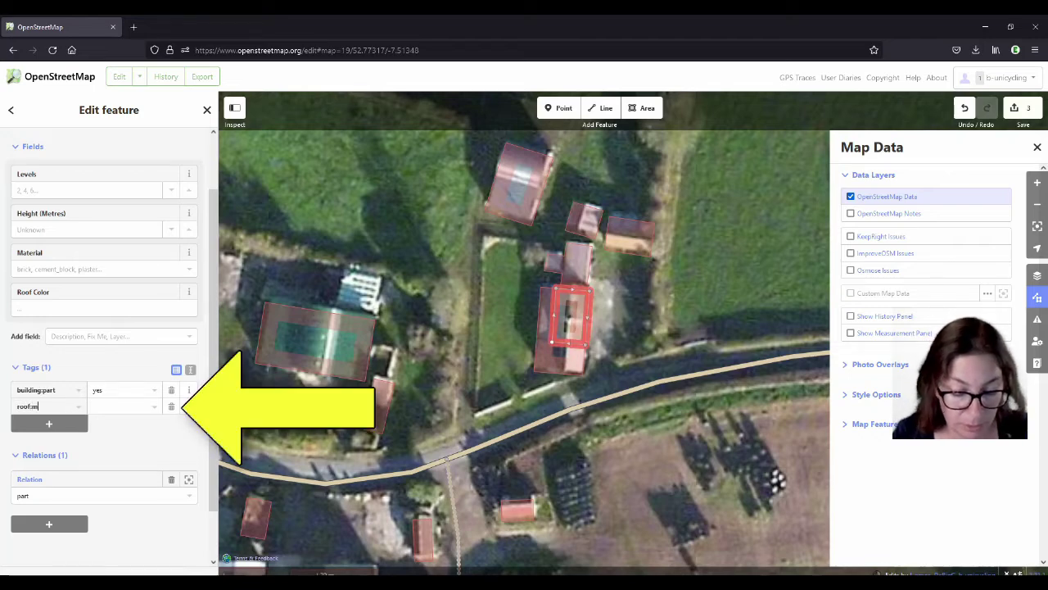
type("aterial")
key("Tab")
type("thatch")
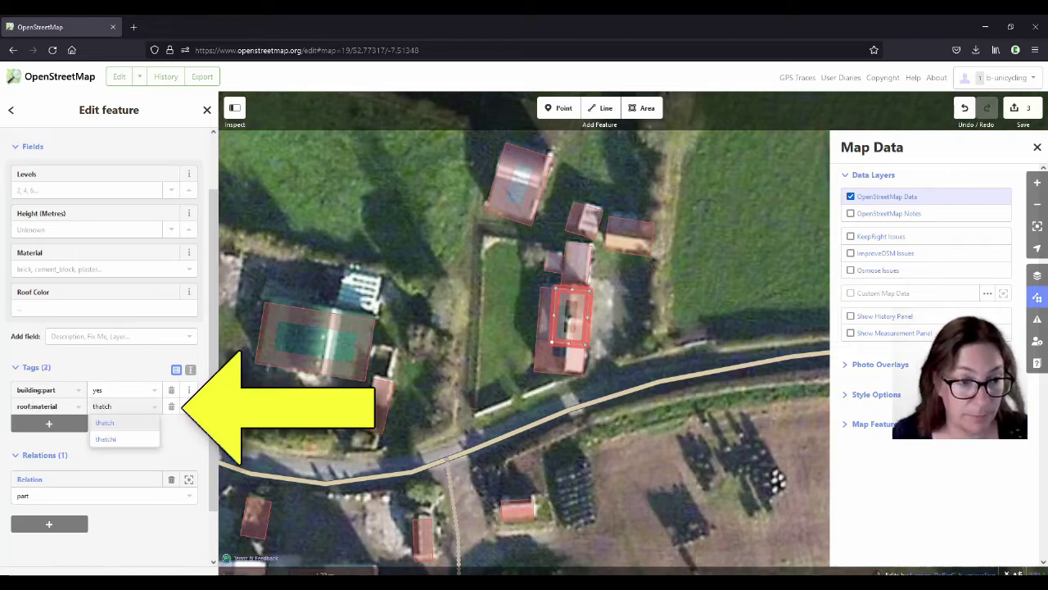
Step: Check the roof in the thatch survey PDF in Acrobat Reader and add the tag roof:shape=gabled to the thatched part
left_click(49, 423)
key("alt+Tab")
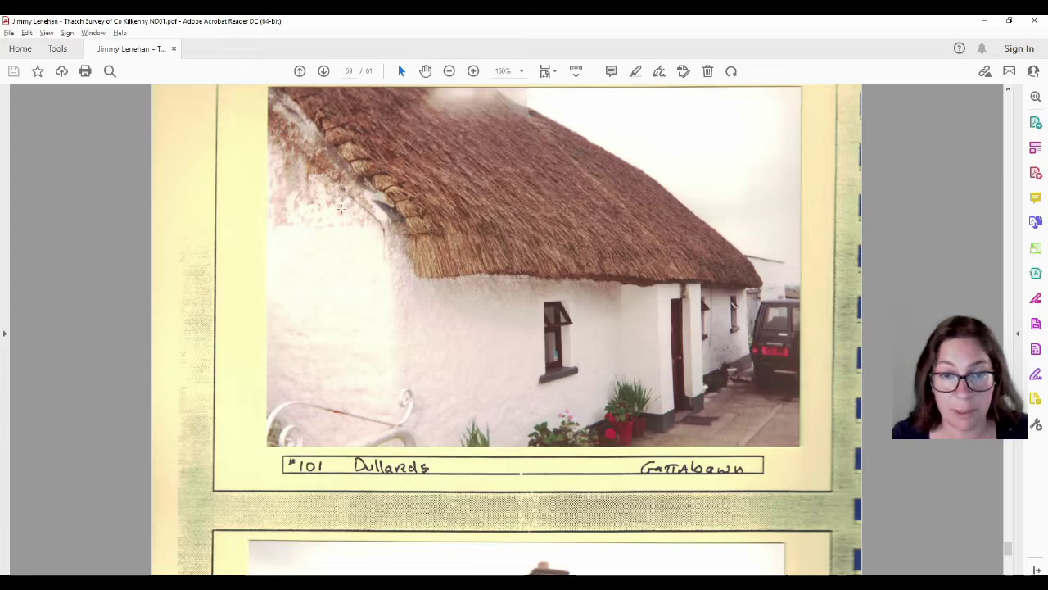
key("alt+Tab")
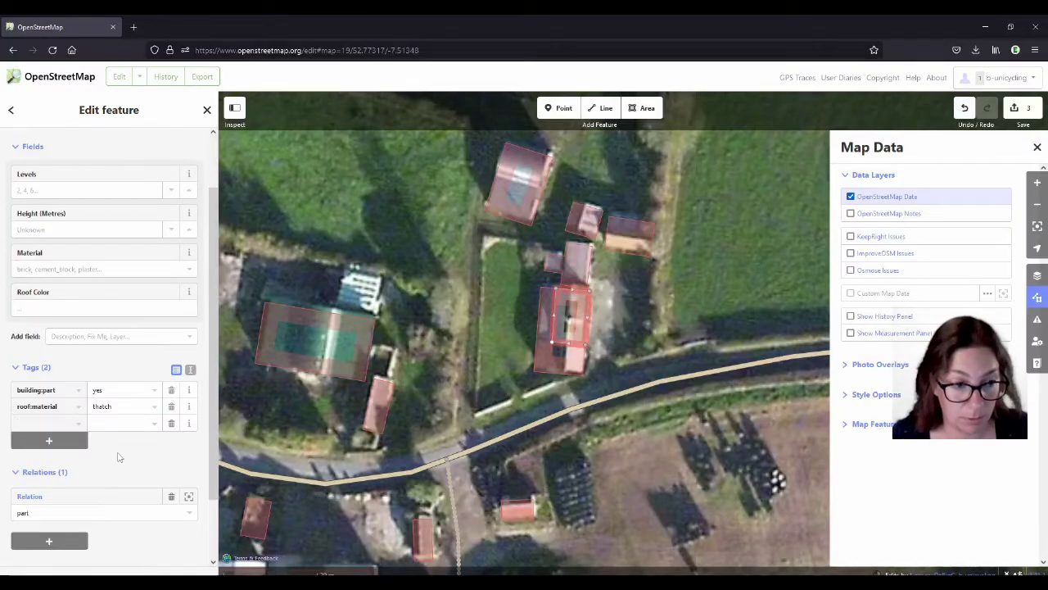
type("roof")
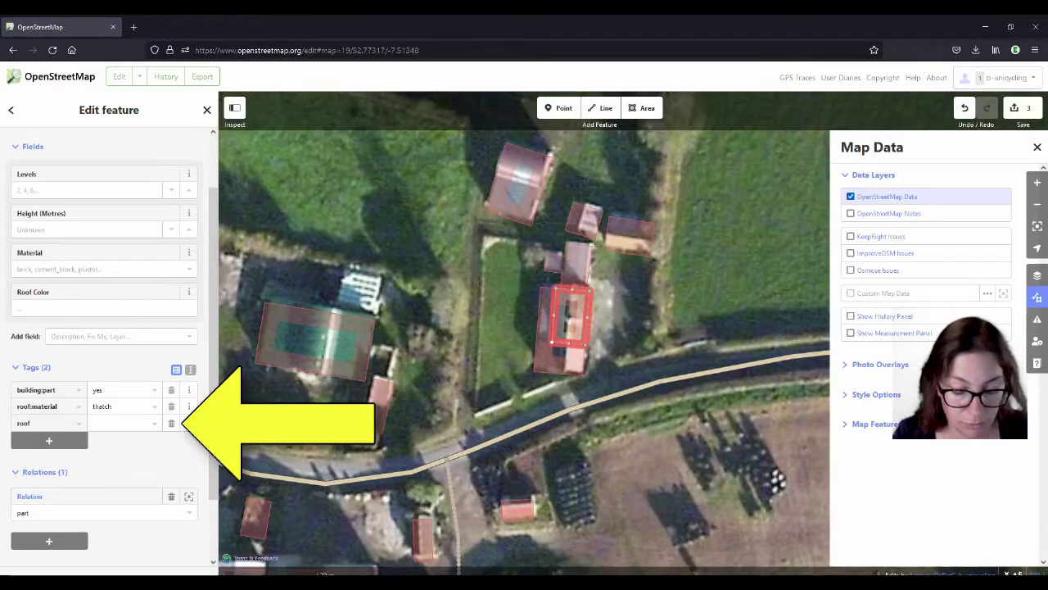
type(":shape")
key("Tab")
type("gabled")
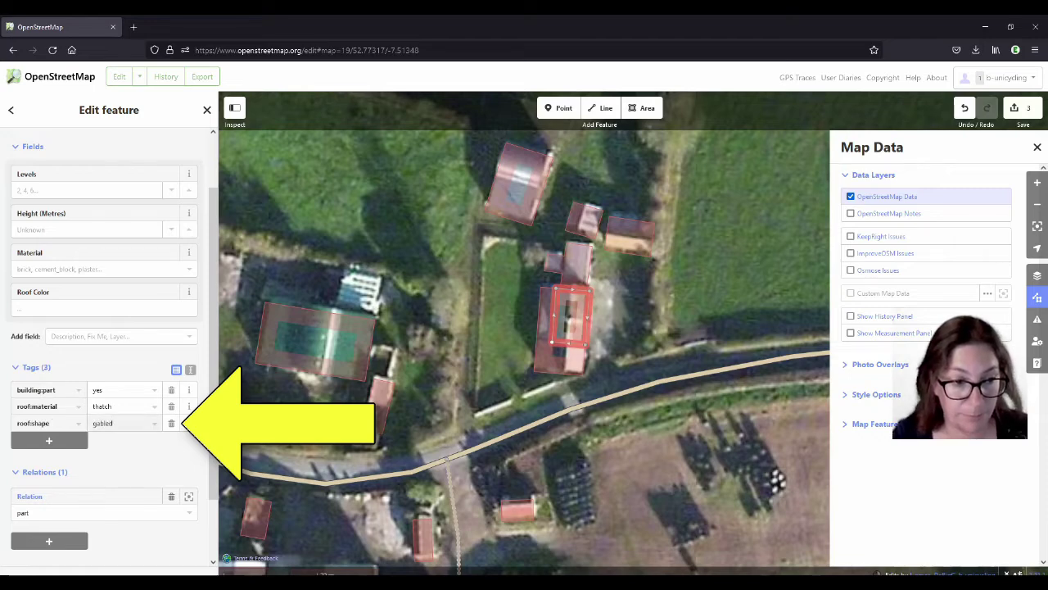
key("Tab")
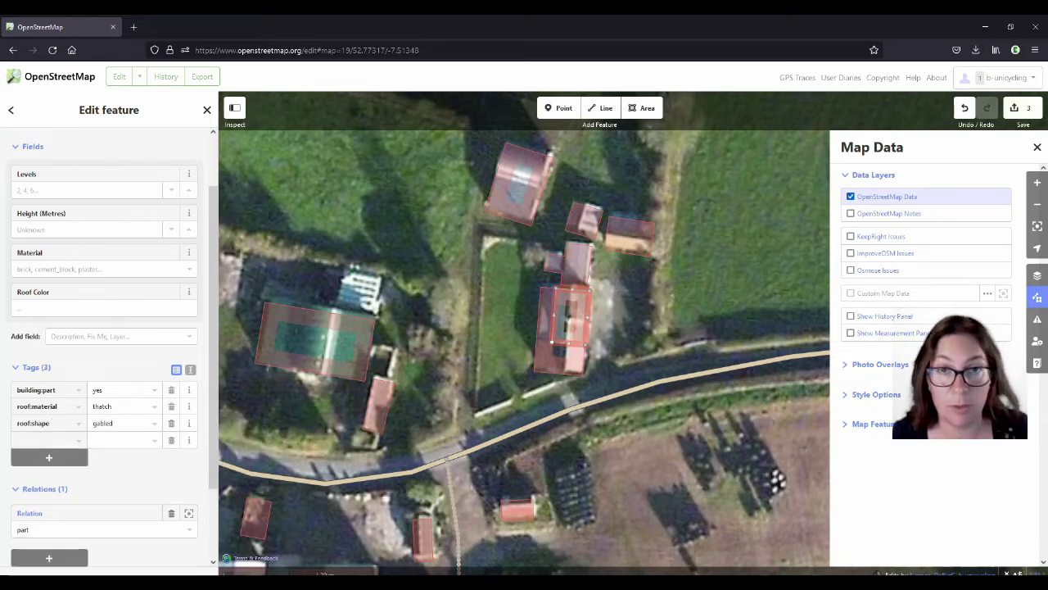
Step: Set the thatched part's levels to 1 and check the house photo in the survey PDF in Acrobat Reader again
left_click(48, 190)
type("1")
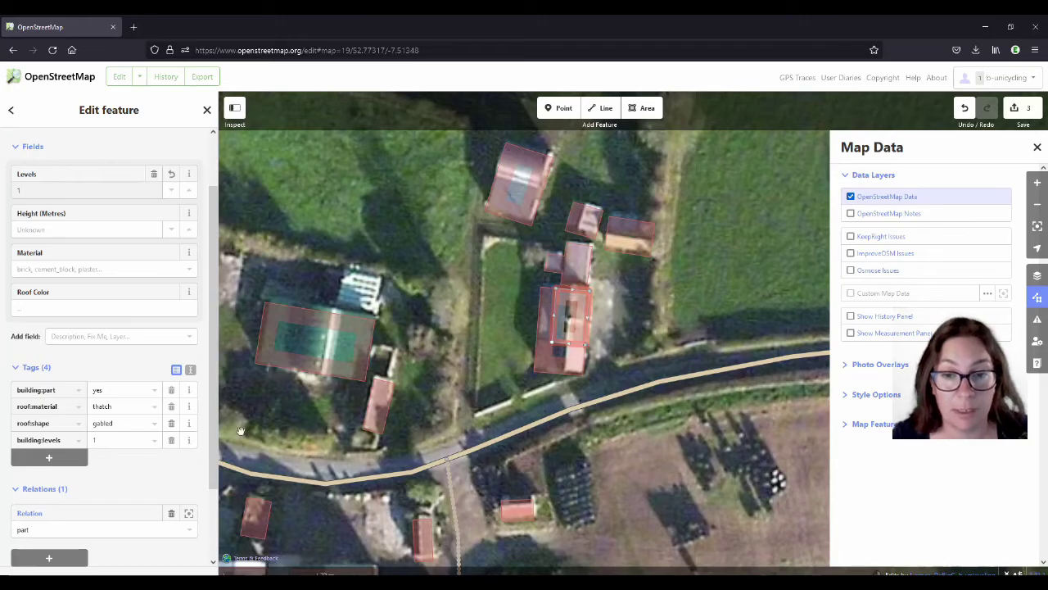
key("alt+Tab")
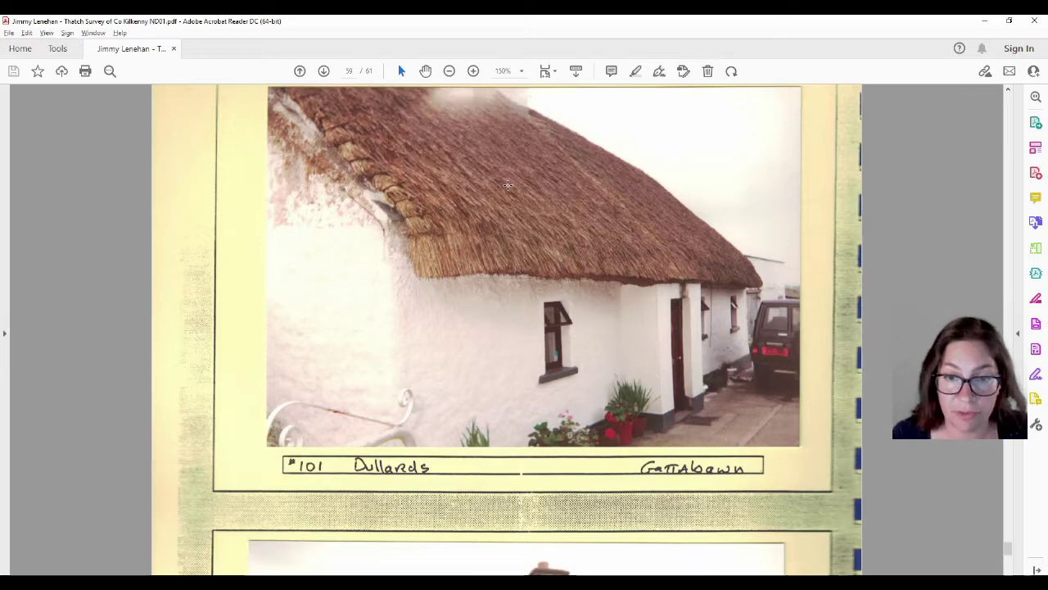
key("alt+Tab")
Step: Draw a second rectangular area over the house's south-eastern section, directly adjoining the thatched part's southern edge
key("3")
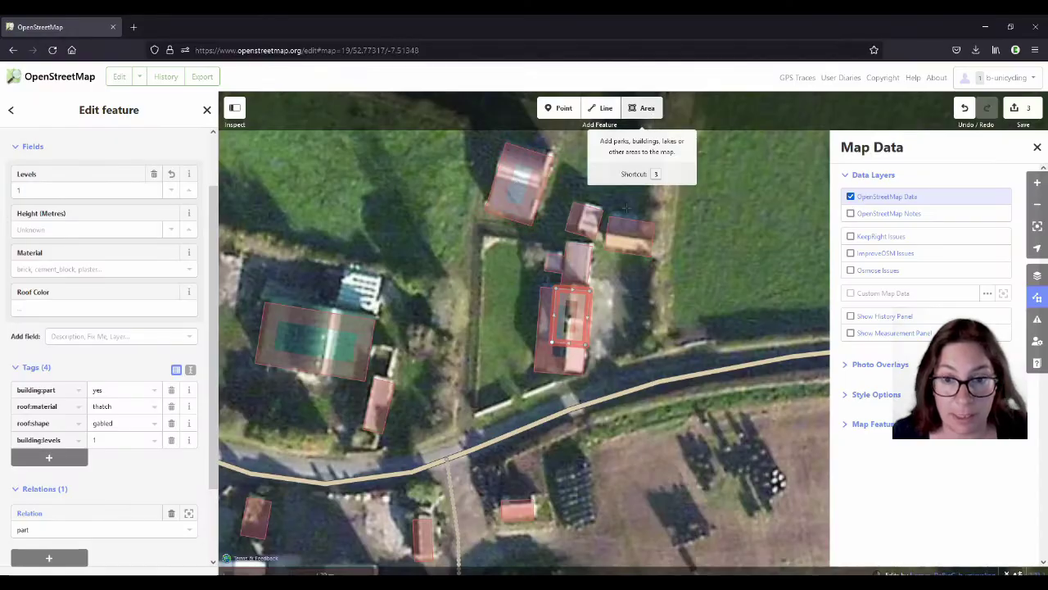
left_click(552, 343)
left_click(584, 344)
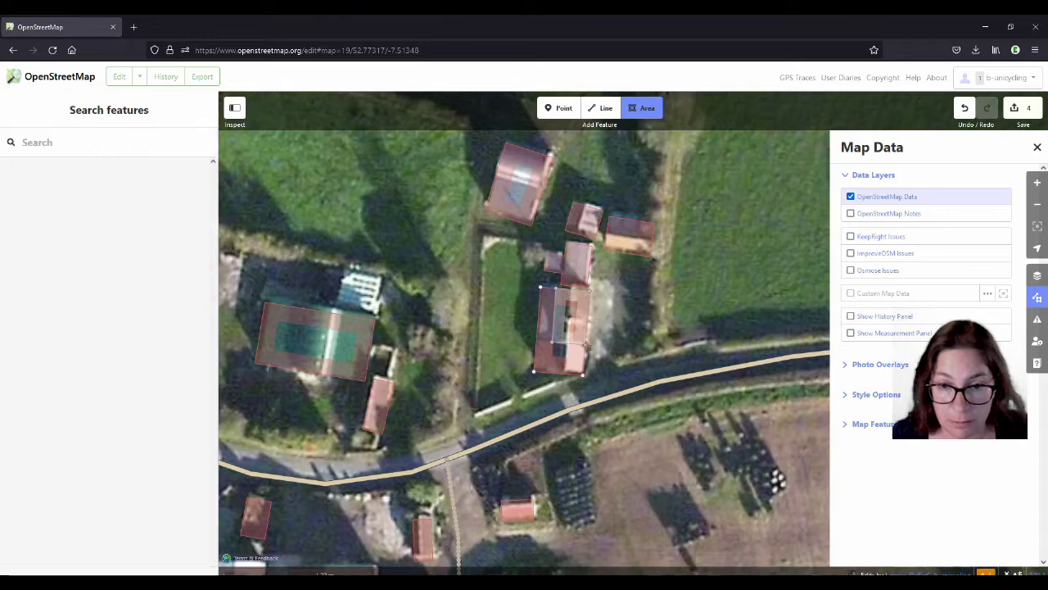
left_click(584, 376)
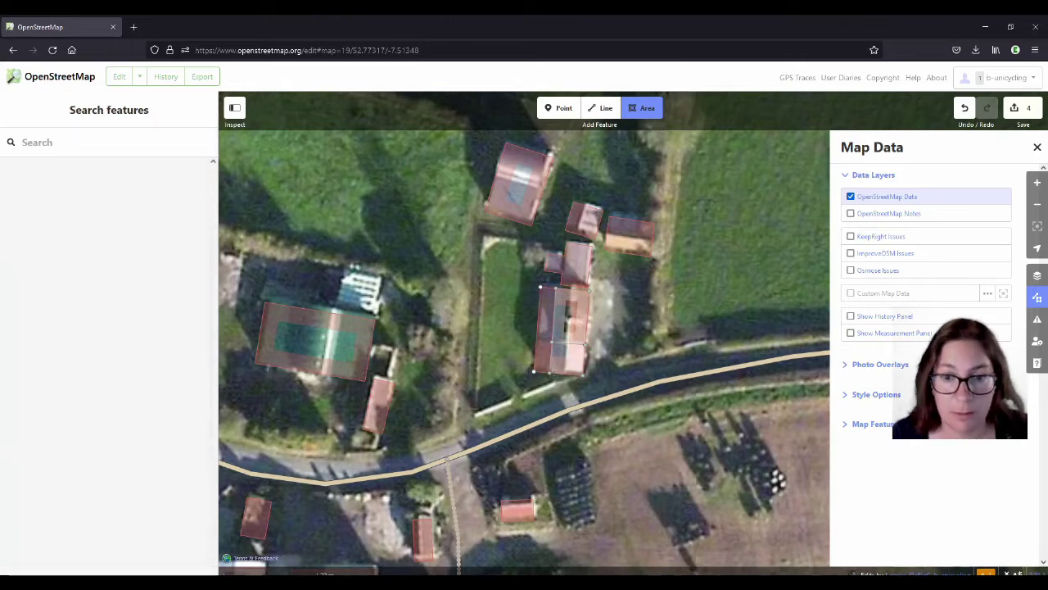
left_click(550, 373)
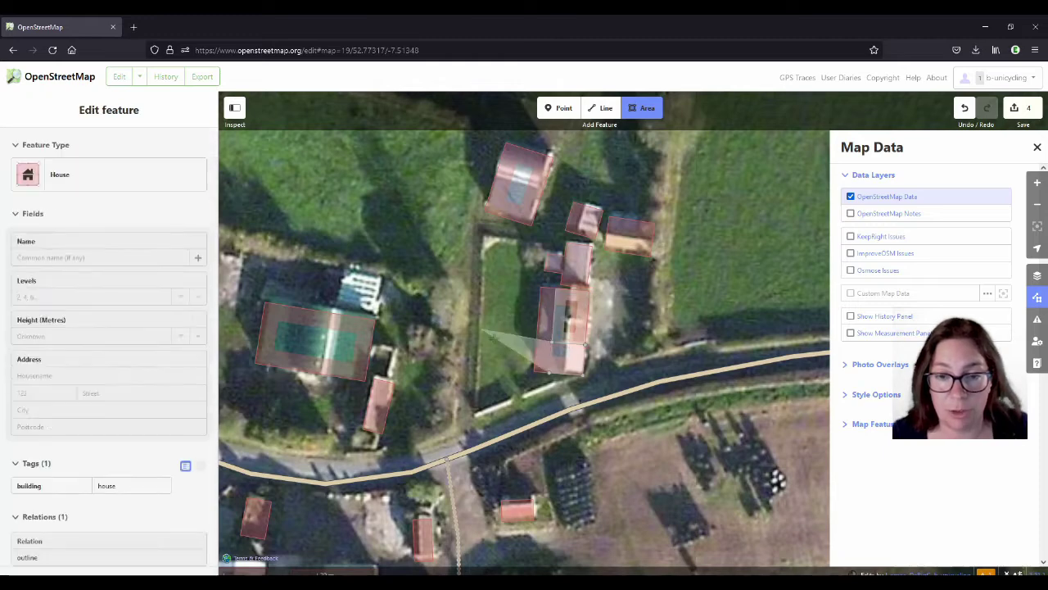
left_click(552, 343)
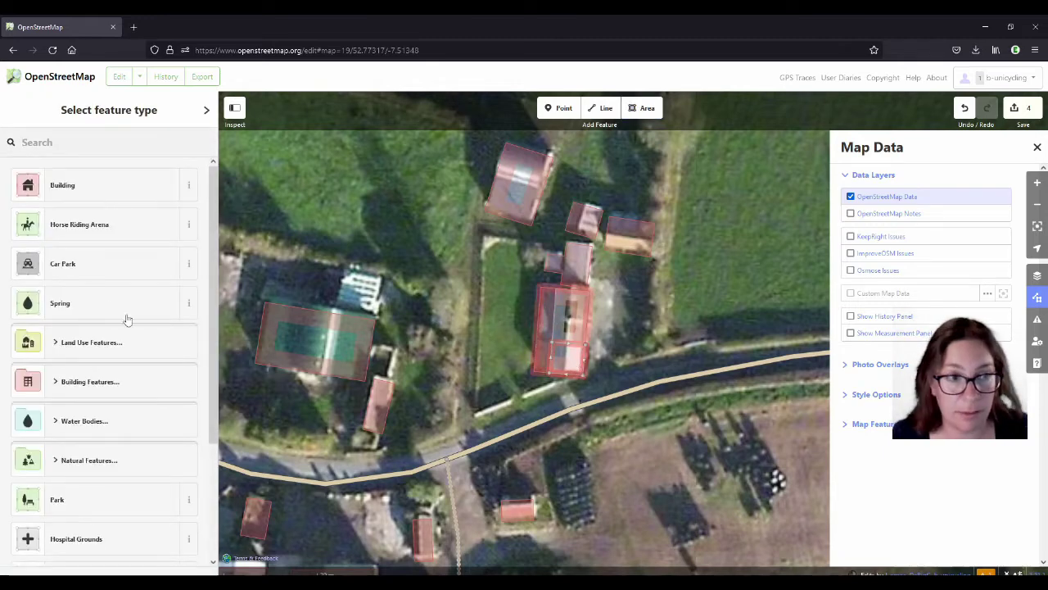
Step: Give the south-eastern rectangle the generic Area feature type and change its tag to building:part=yes
scroll(157, 394, "down", 2)
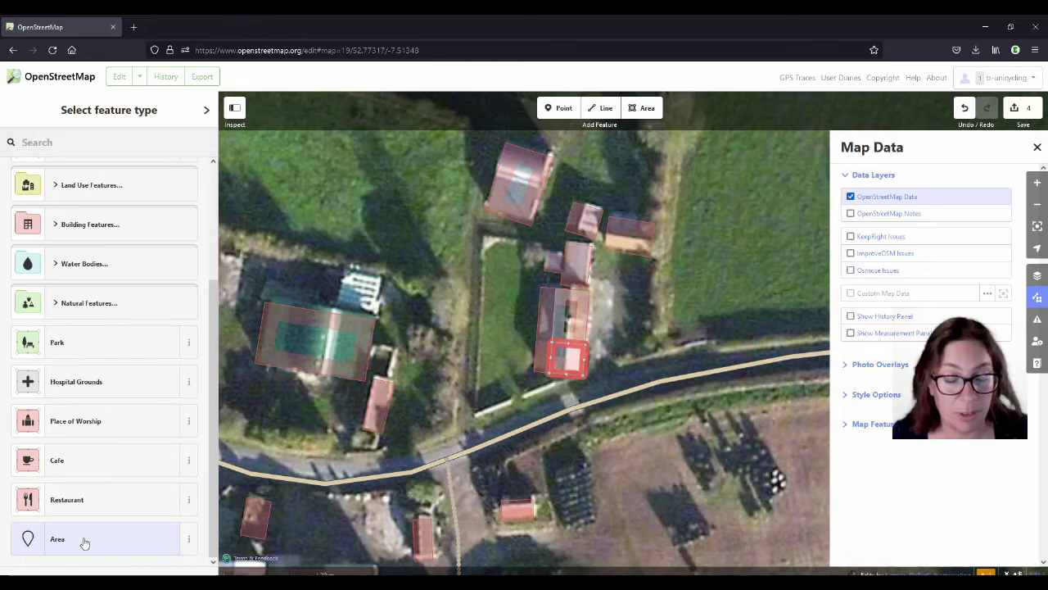
scroll(122, 451, "up", 2)
scroll(122, 451, "down", 2)
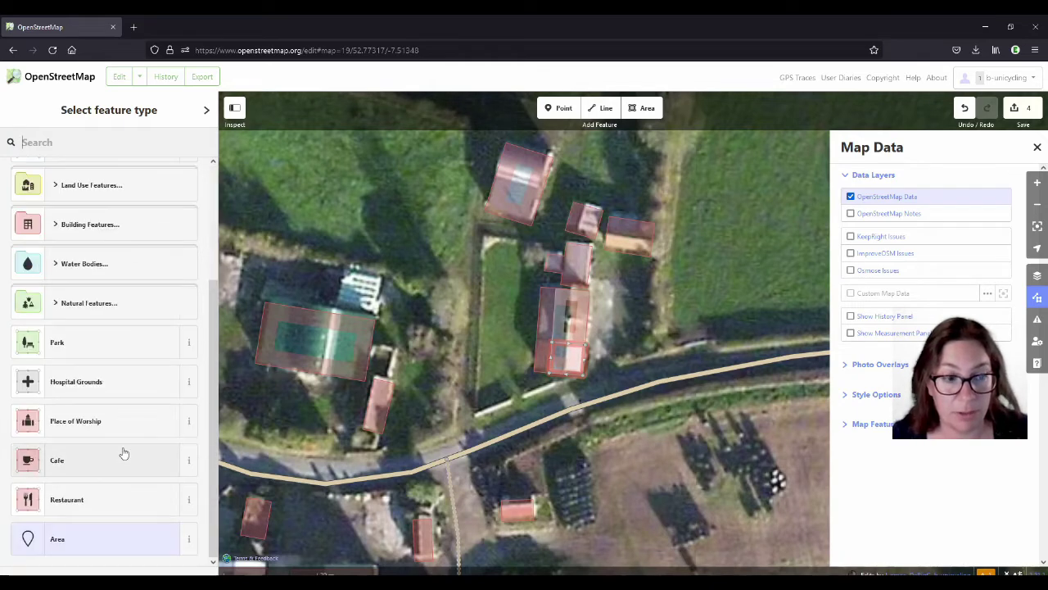
left_click(88, 545)
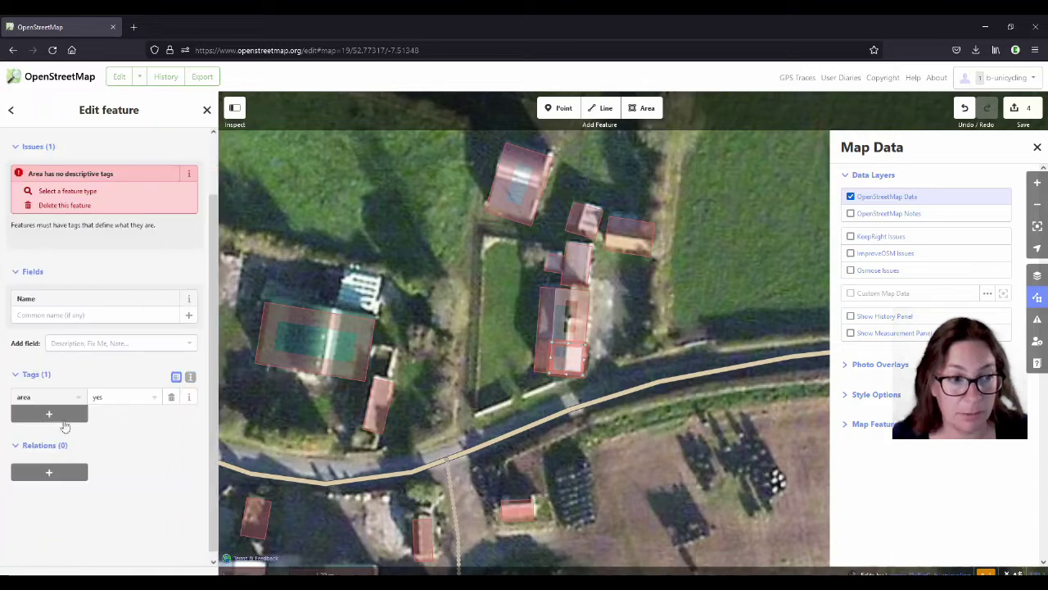
left_click_drag(61, 394, 6, 397)
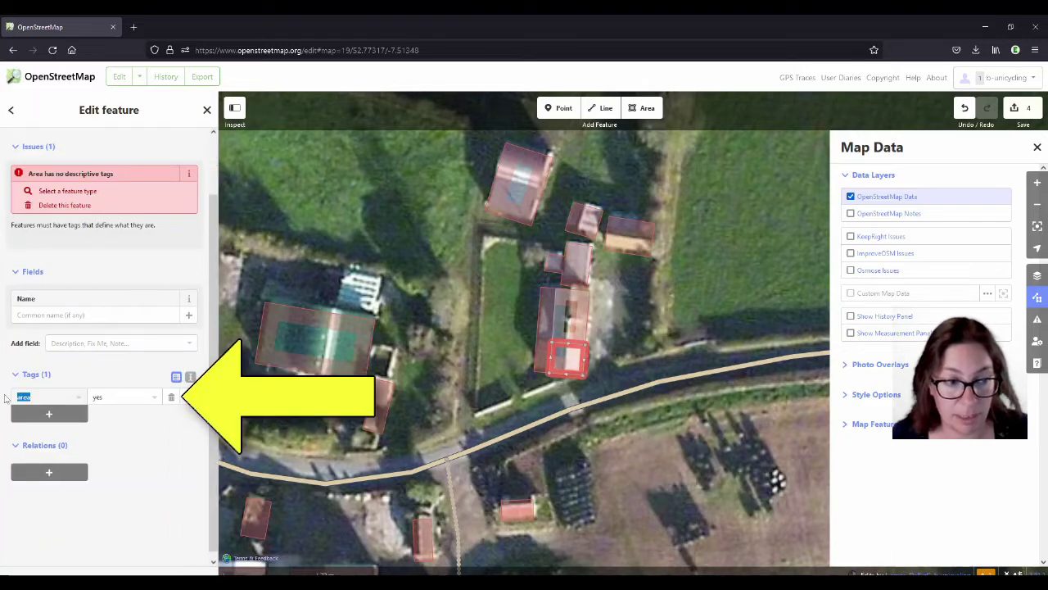
type("building")
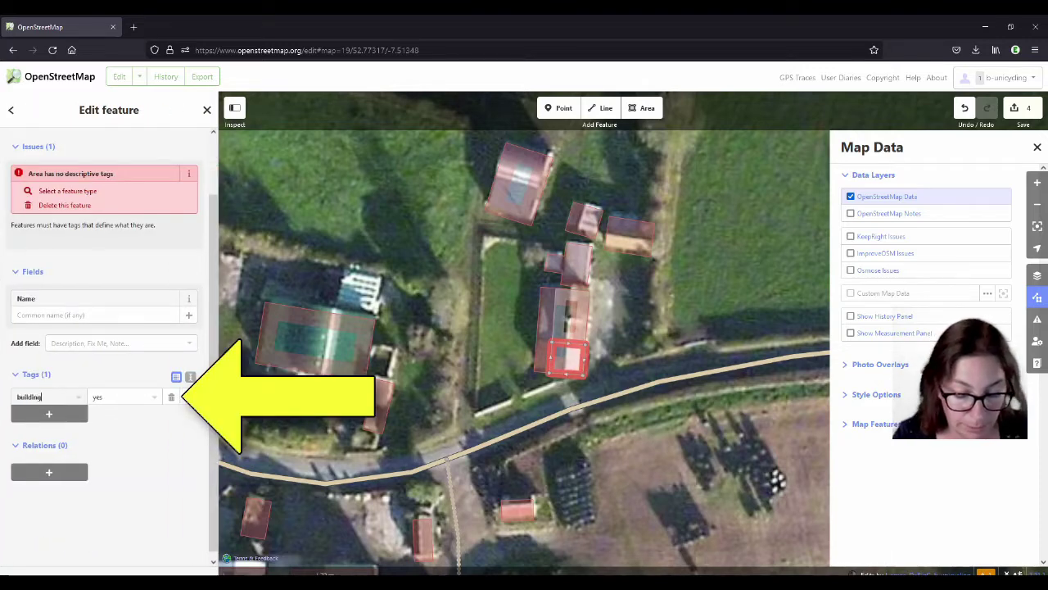
type(":part")
left_click(145, 421)
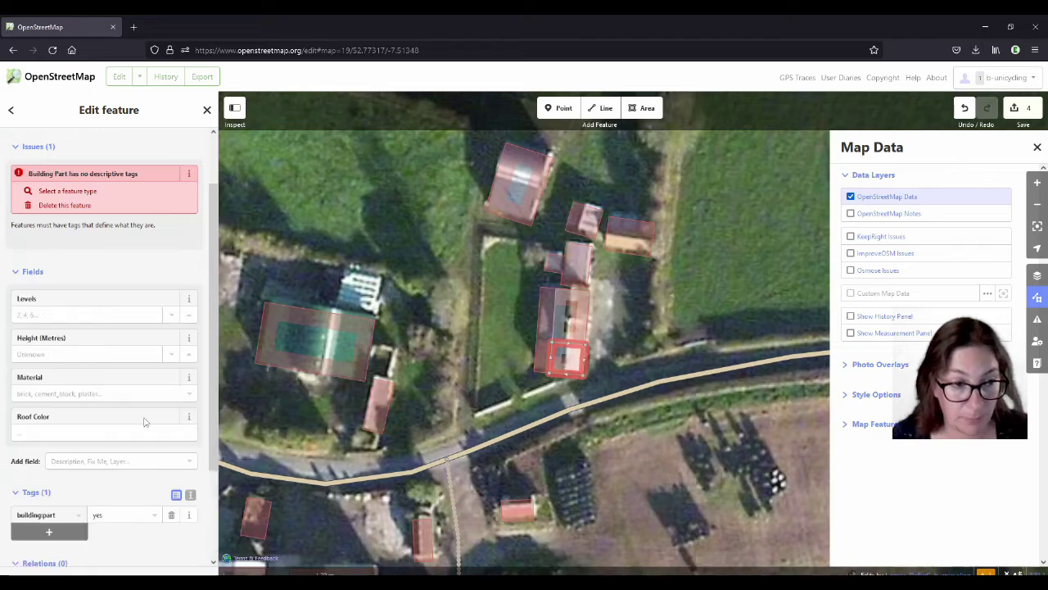
Step: Add the tag roof:shape=gabled to the south-eastern building part
scroll(127, 427, "down", 1)
left_click(49, 407)
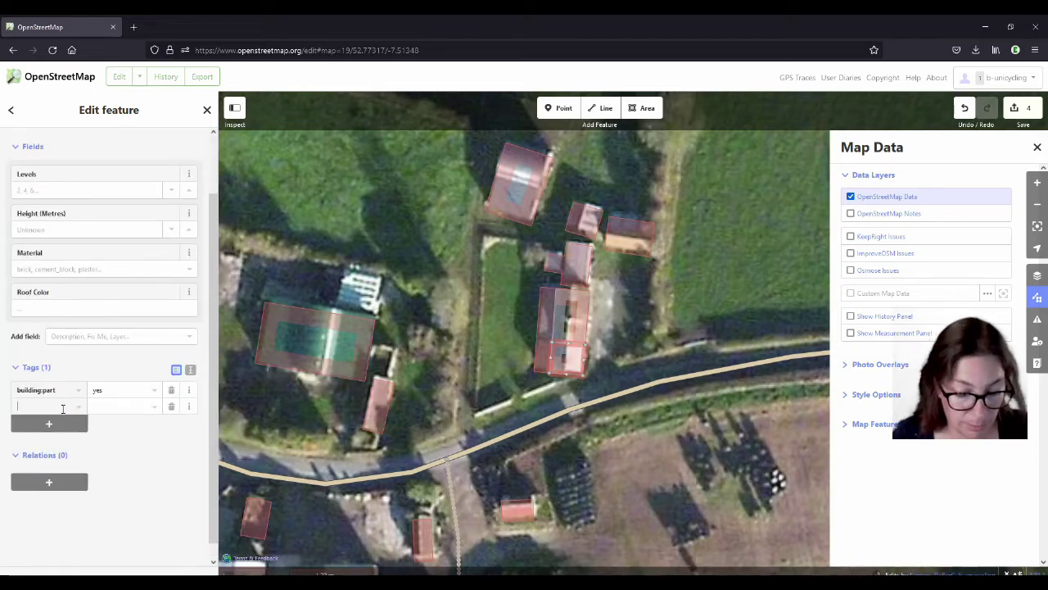
type("roof:shap")
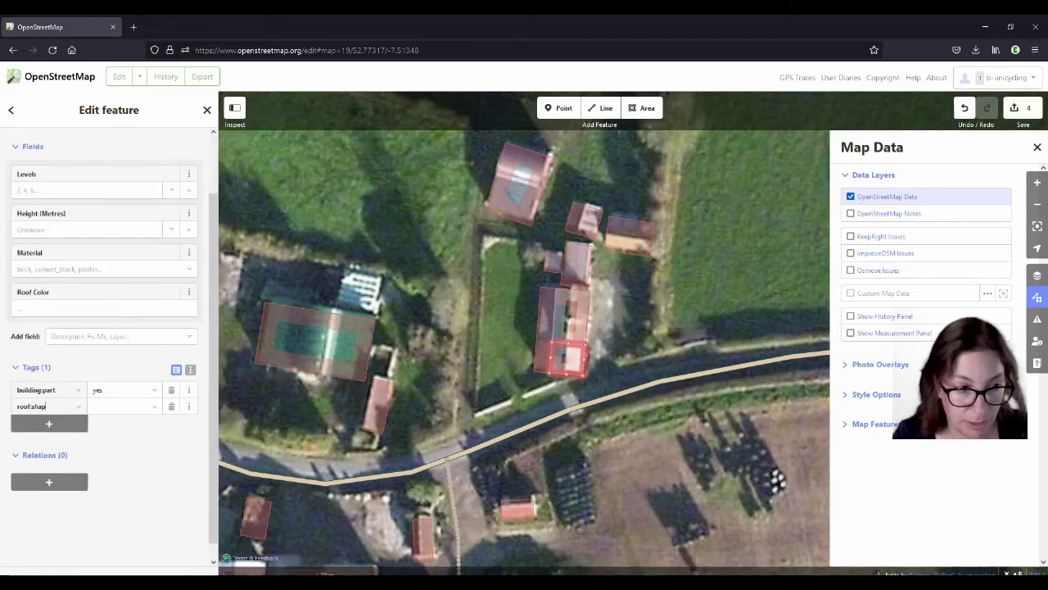
type("e")
key("Tab")
type("gabl")
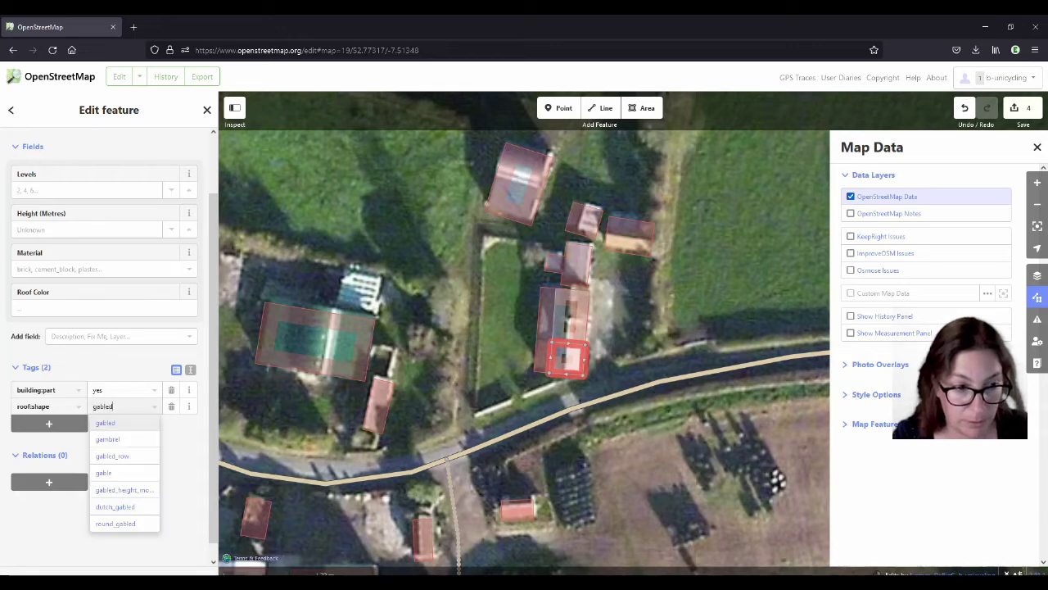
Step: Add the tag roof:orientation=across to the south-eastern building part and set its levels to 1
key("Tab")
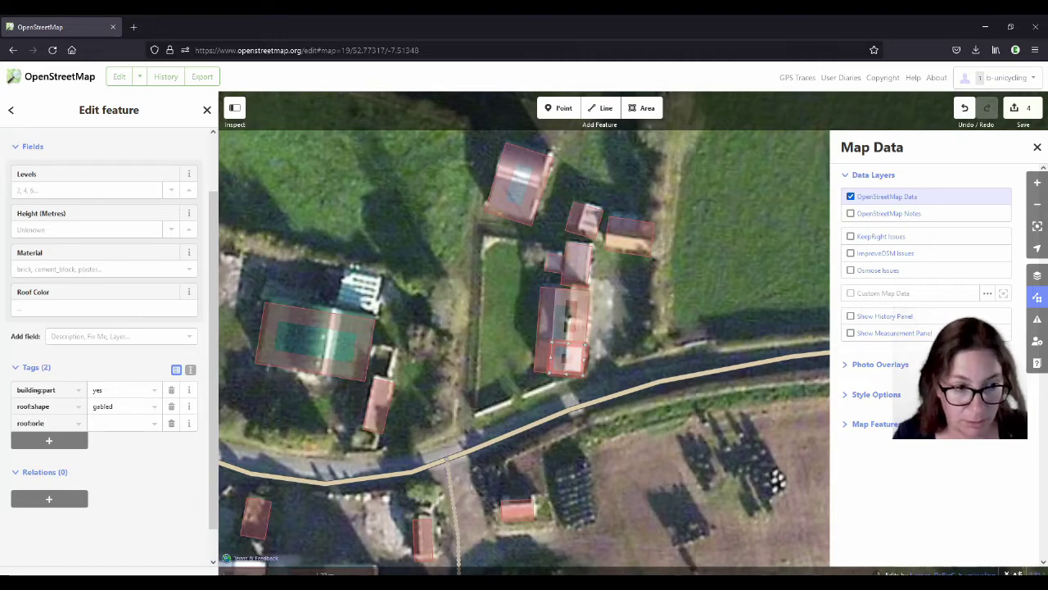
key("Tab")
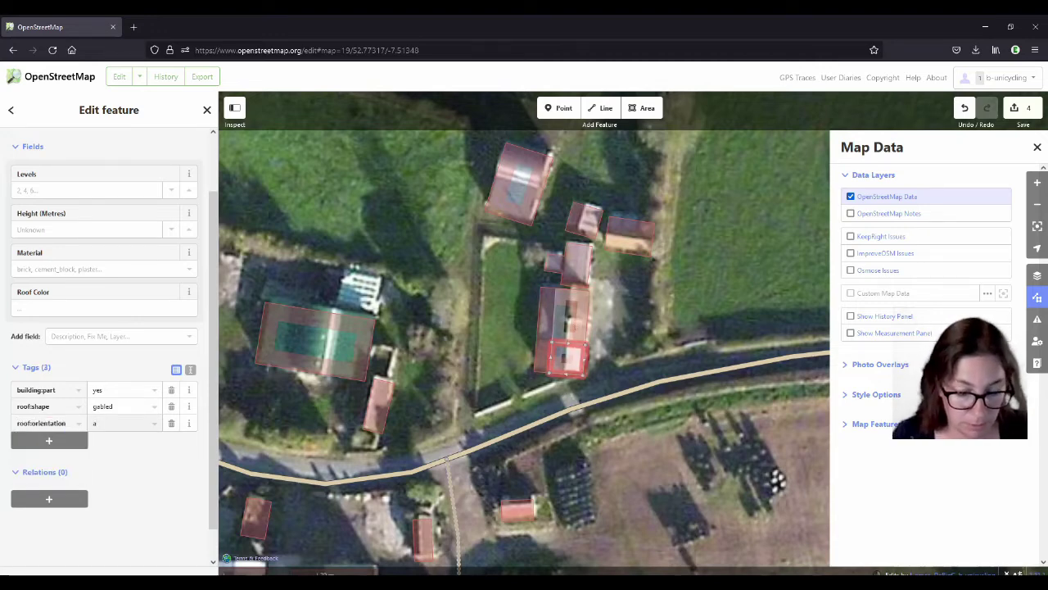
type("across")
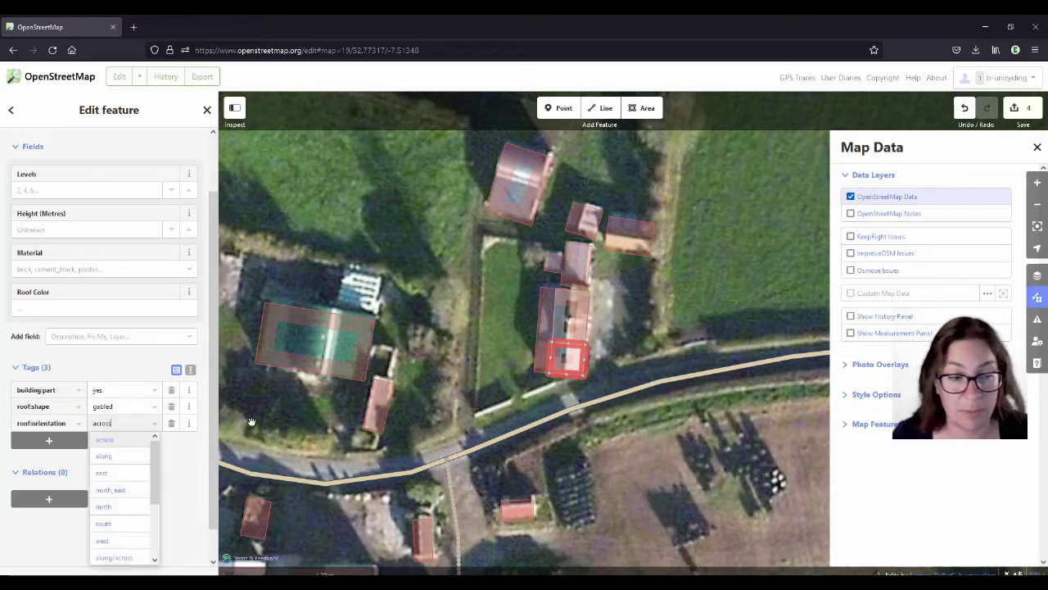
left_click(186, 465)
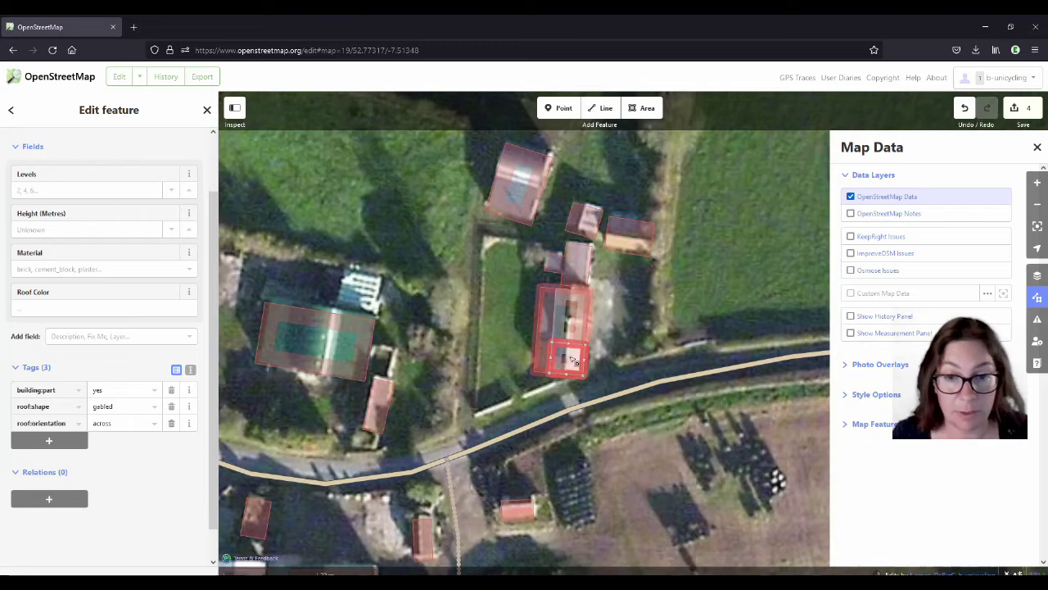
left_click(20, 189)
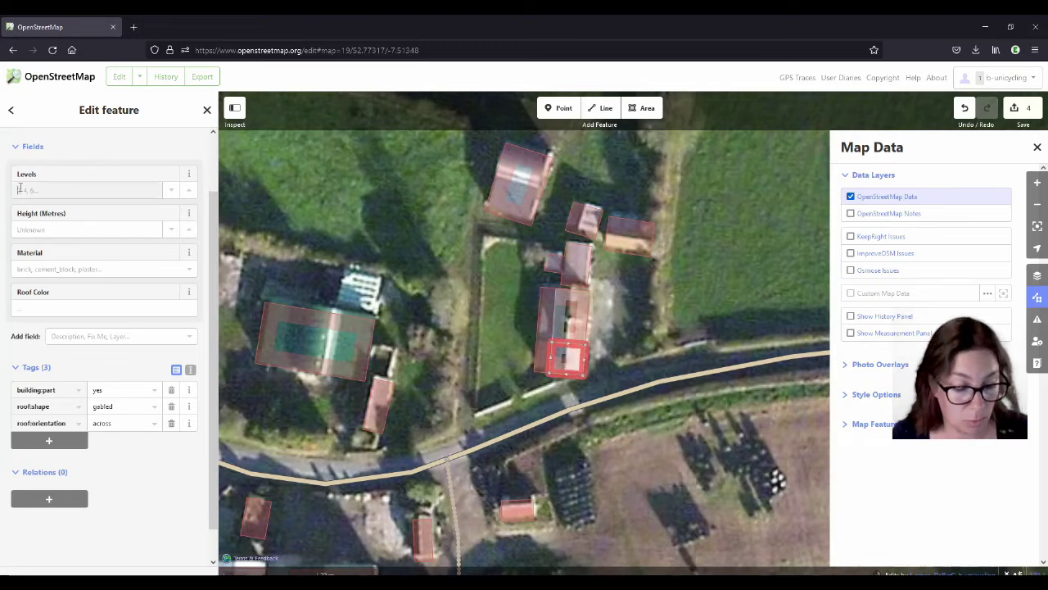
type("1")
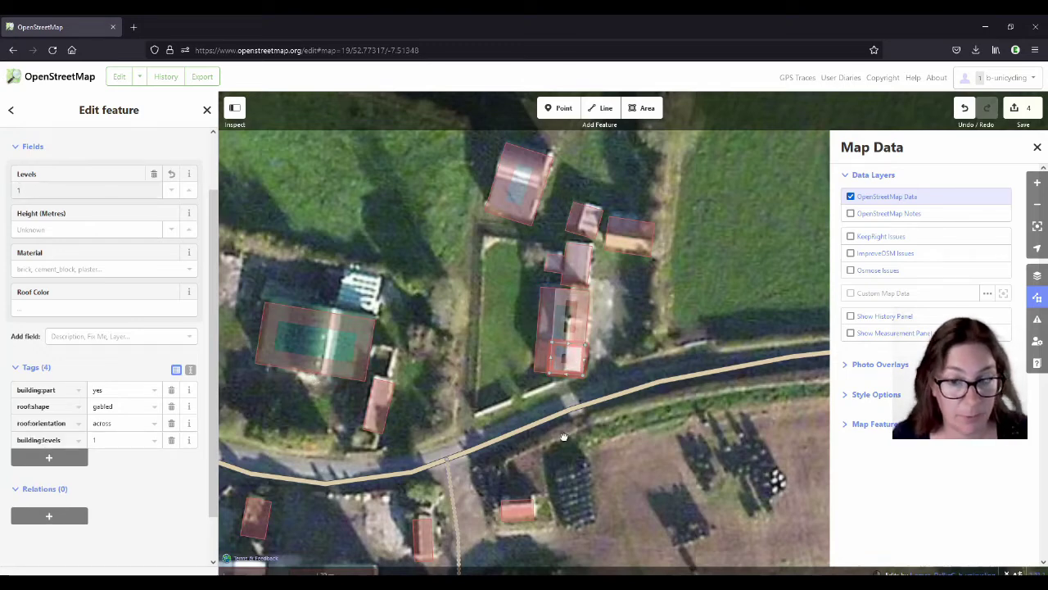
Step: Draw a narrow rectangular area over the house's north-western section, directly adjoining the thatched part's western edge
left_click(643, 108)
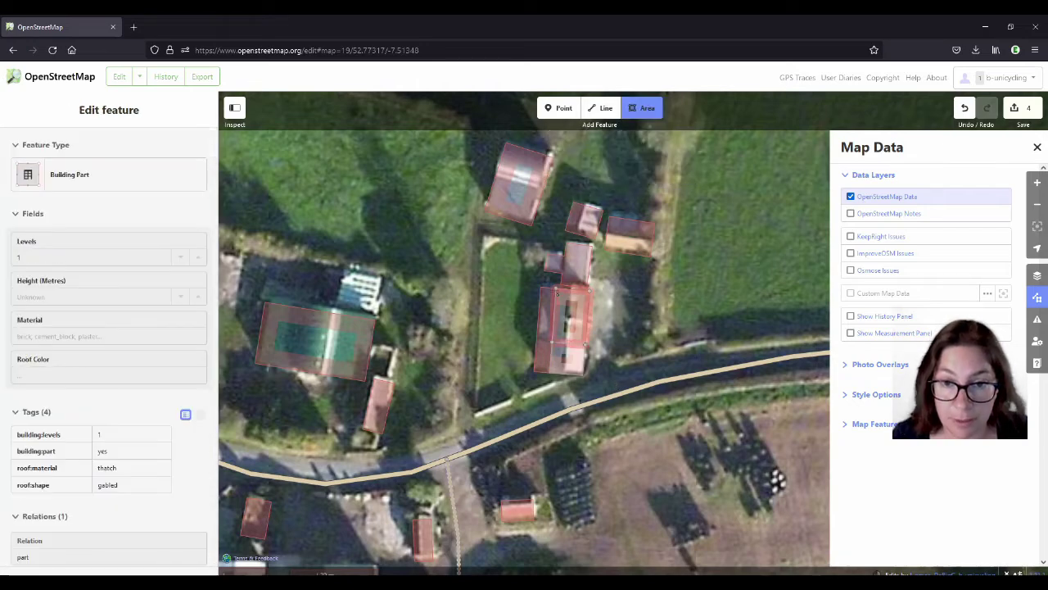
left_click(541, 287)
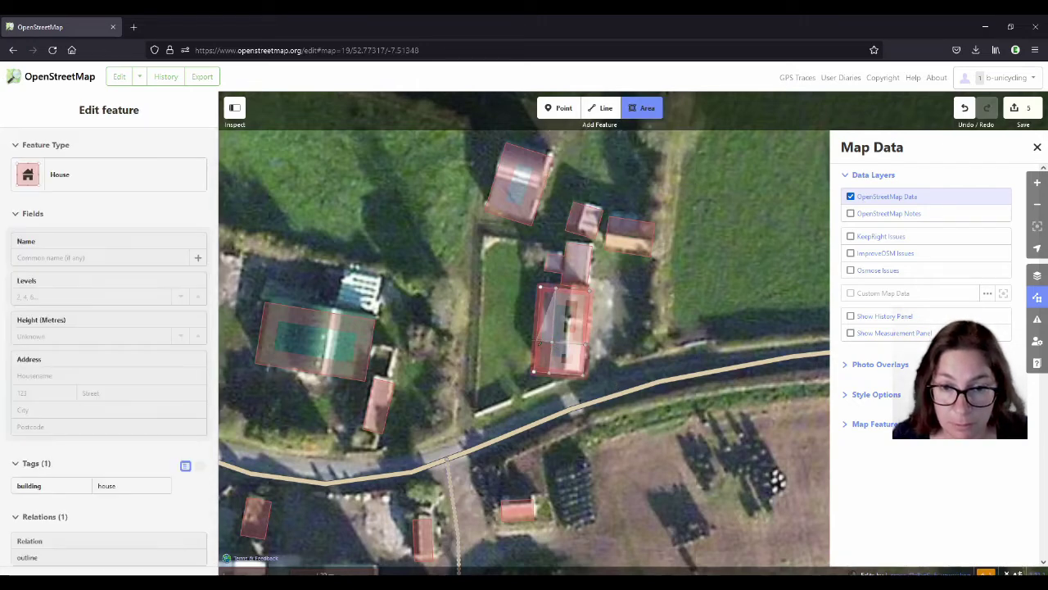
left_click(538, 343)
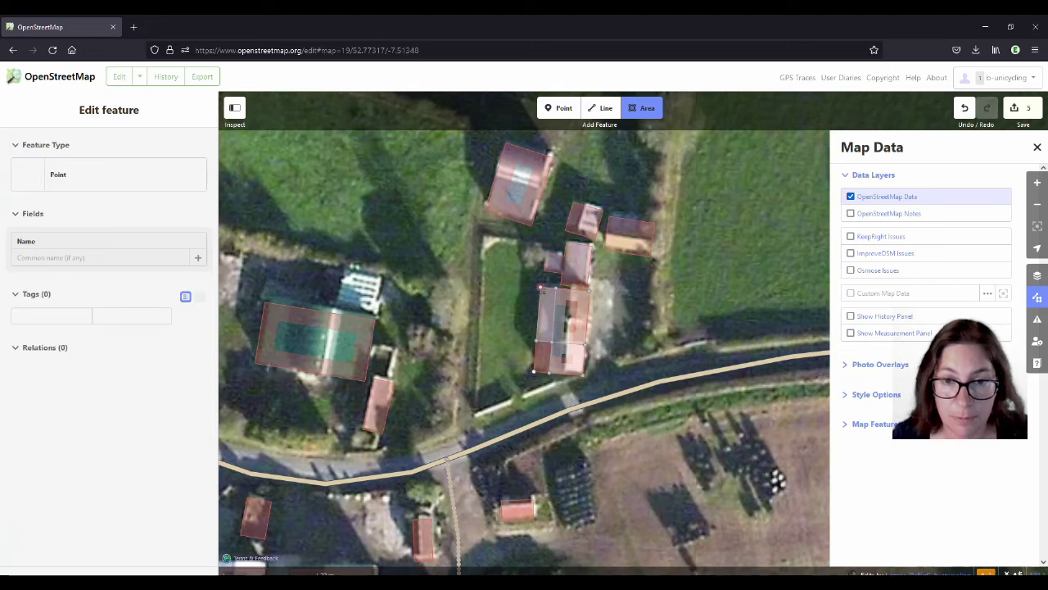
left_click(540, 288)
Step: Give the north-western rectangle the generic Area feature type and change its tag to building:part=yes
scroll(69, 209, "up", 3)
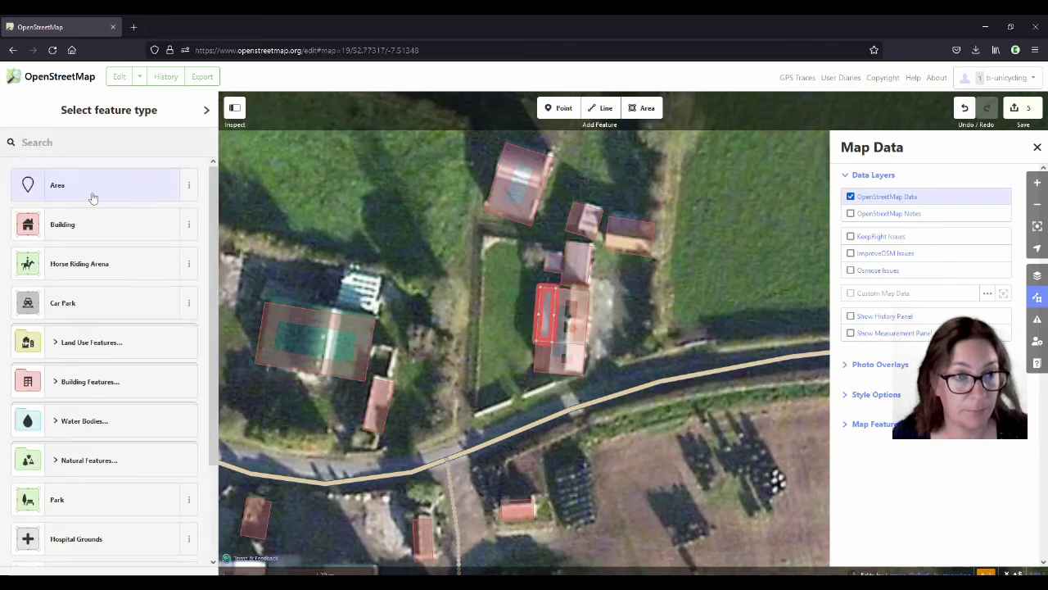
left_click(86, 189)
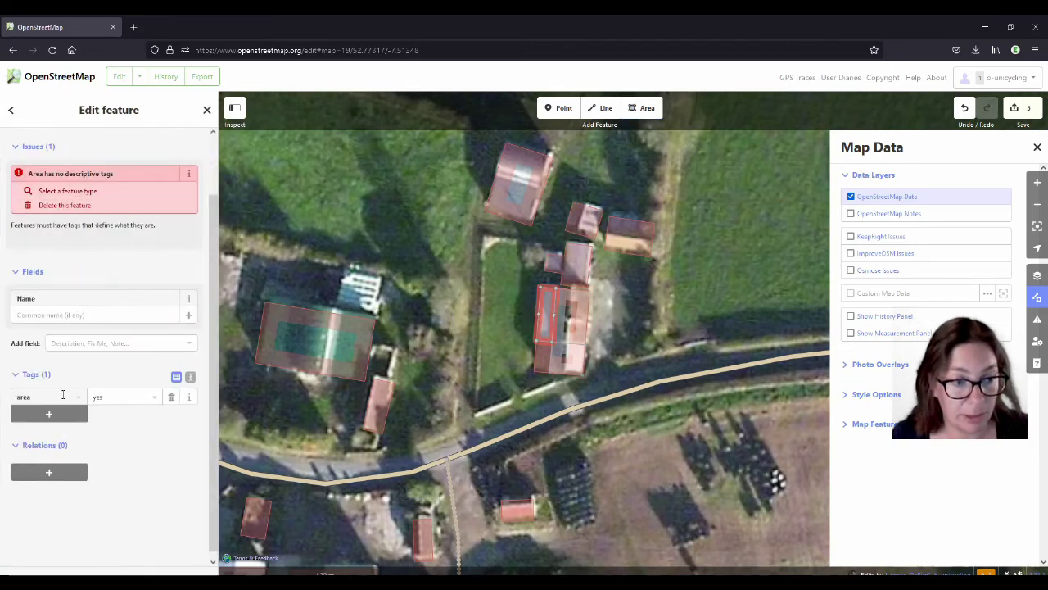
double_click(29, 397)
type("building:")
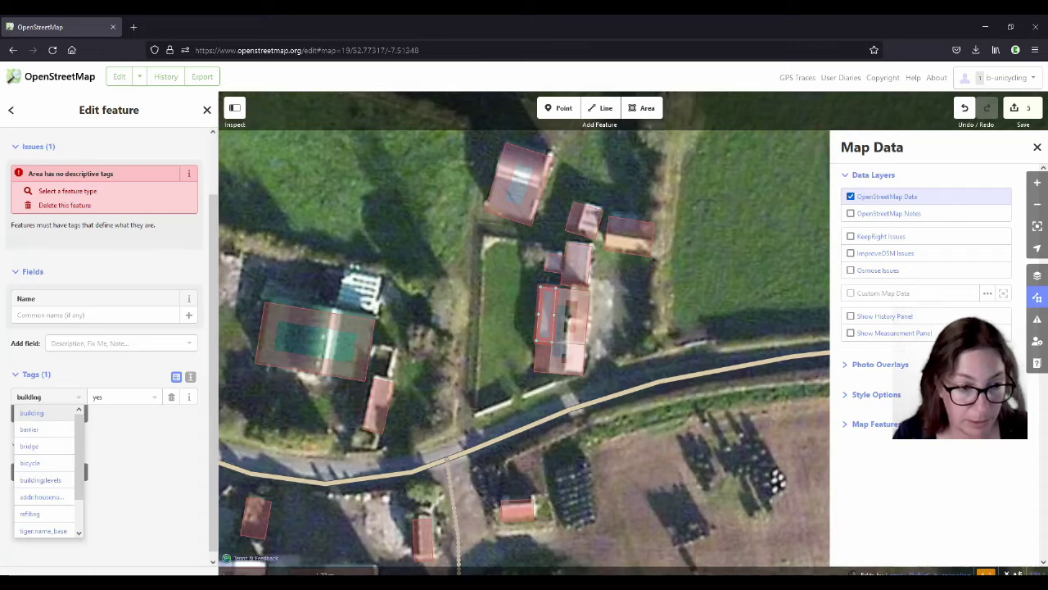
type("part")
key("Tab")
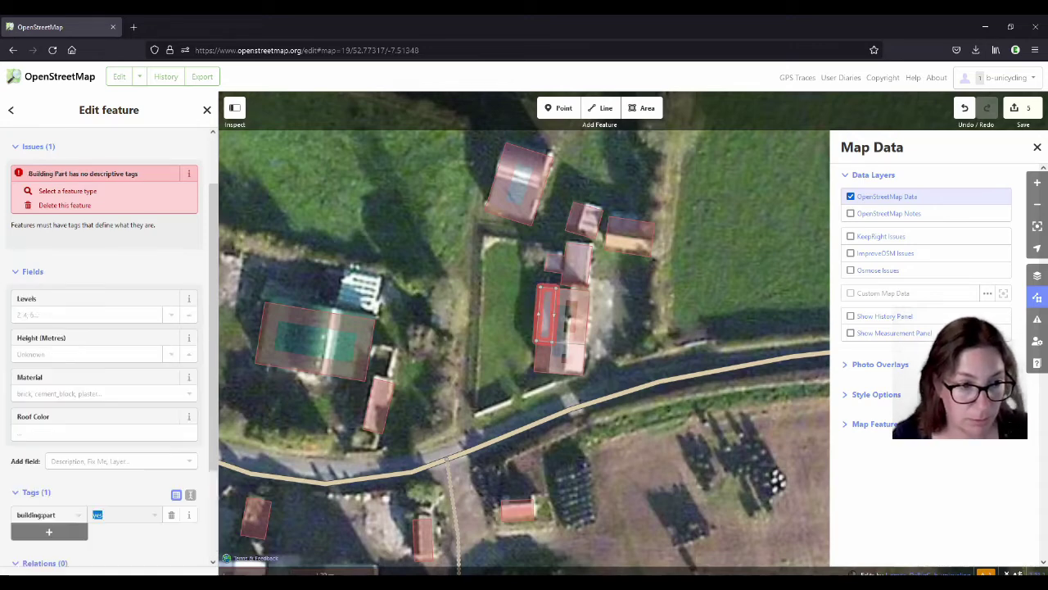
Step: Add the tag roof:shape=skillion to the north-western building part
left_click(50, 473)
type("ro")
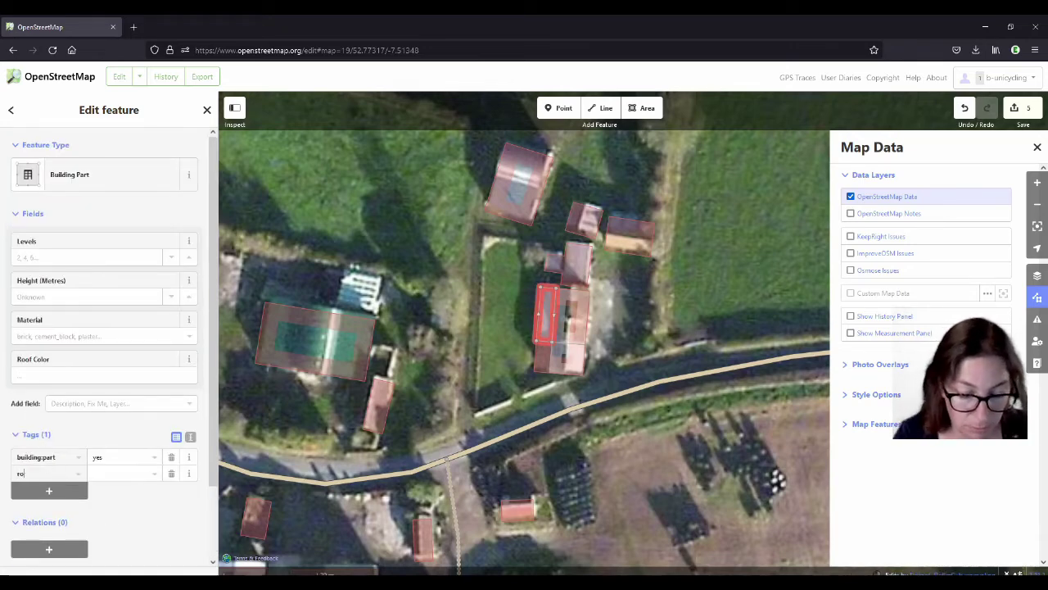
type("of:shape")
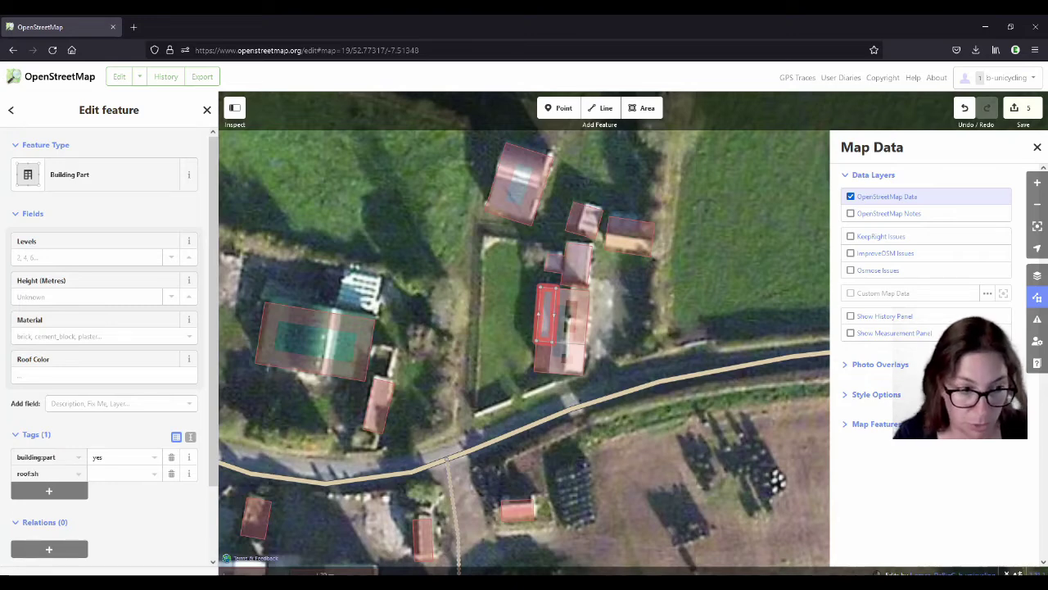
key("Tab")
type("skillion")
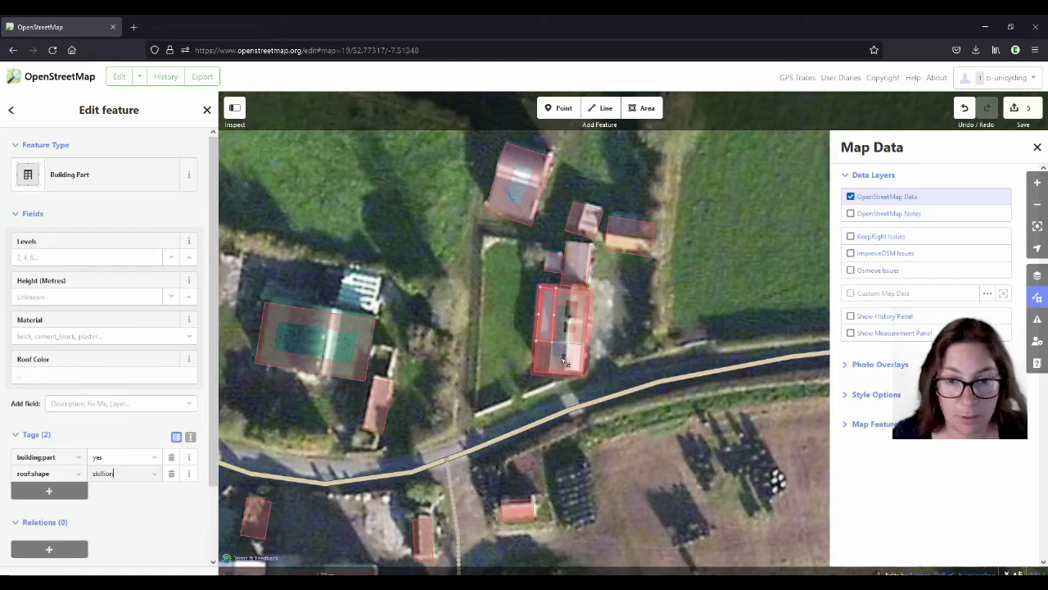
Step: Add the north-western and south-eastern building parts together to the existing building relation with the role part
left_click(565, 354)
left_click(573, 354, "shift")
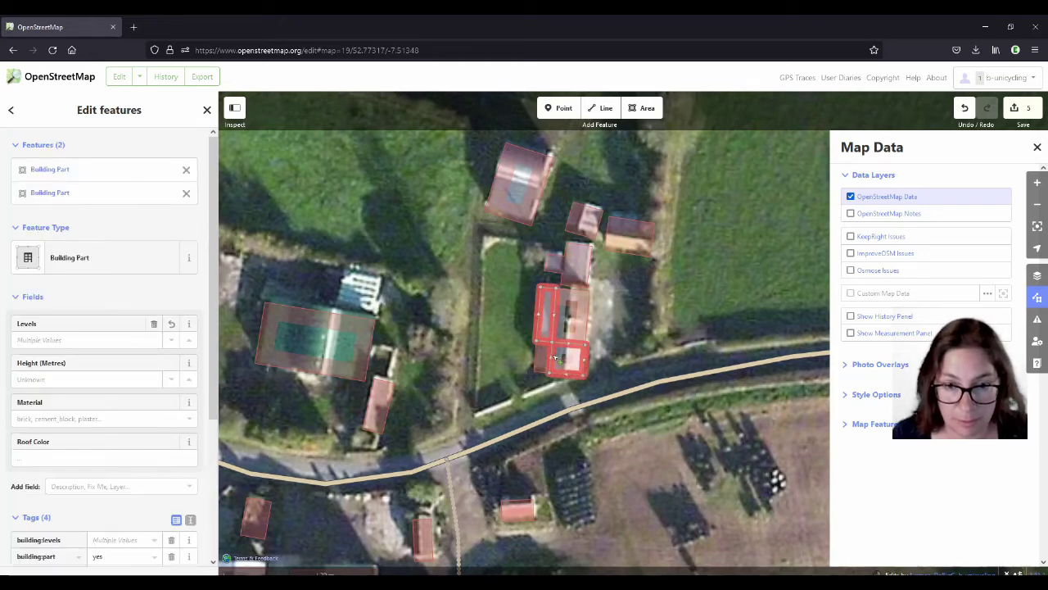
scroll(167, 388, "down", 5)
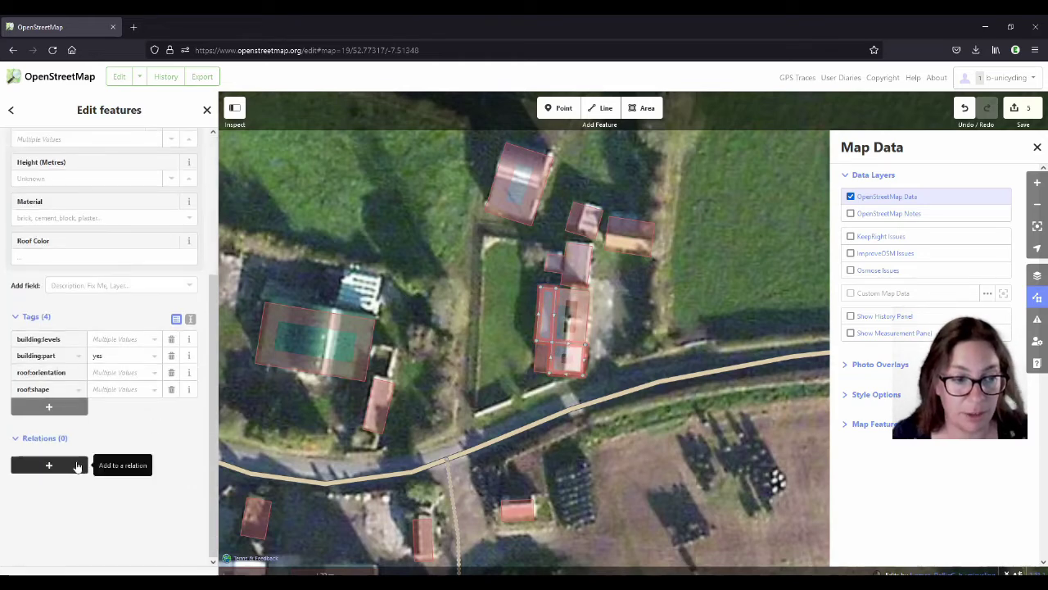
left_click(73, 463)
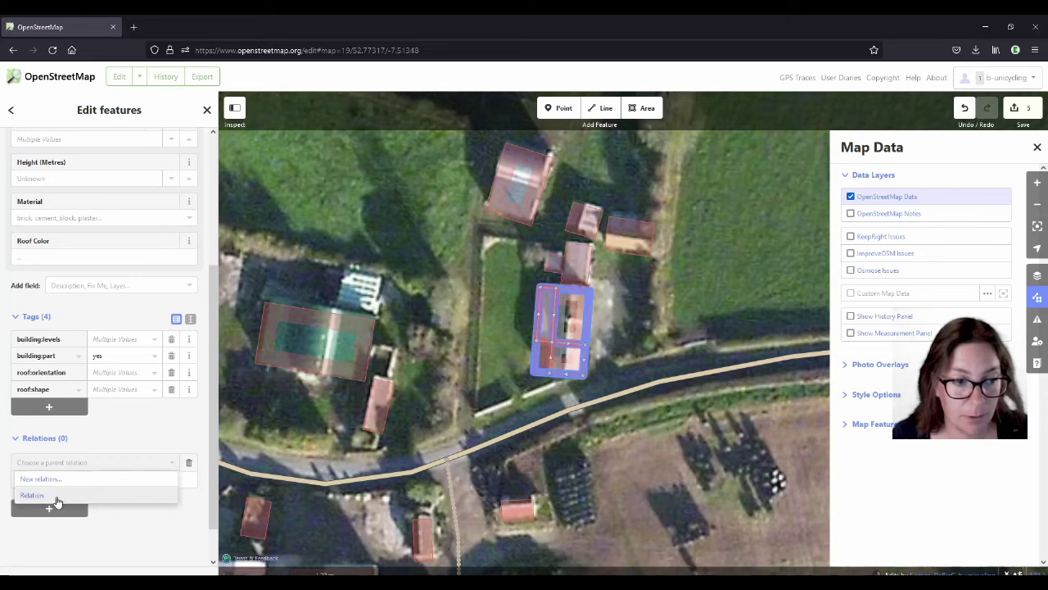
left_click(54, 495)
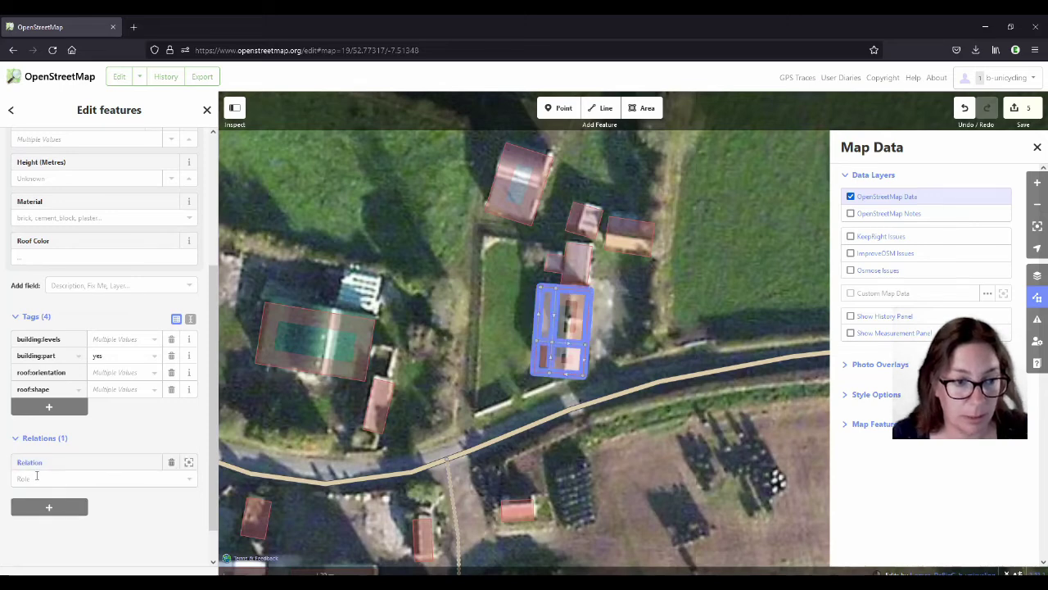
left_click(37, 477)
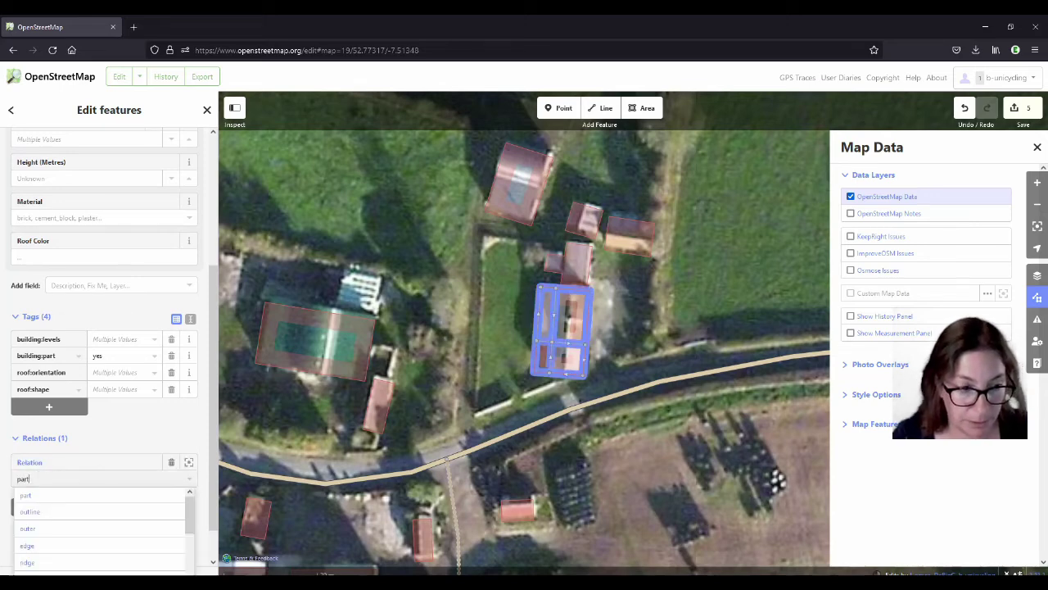
left_click(38, 495)
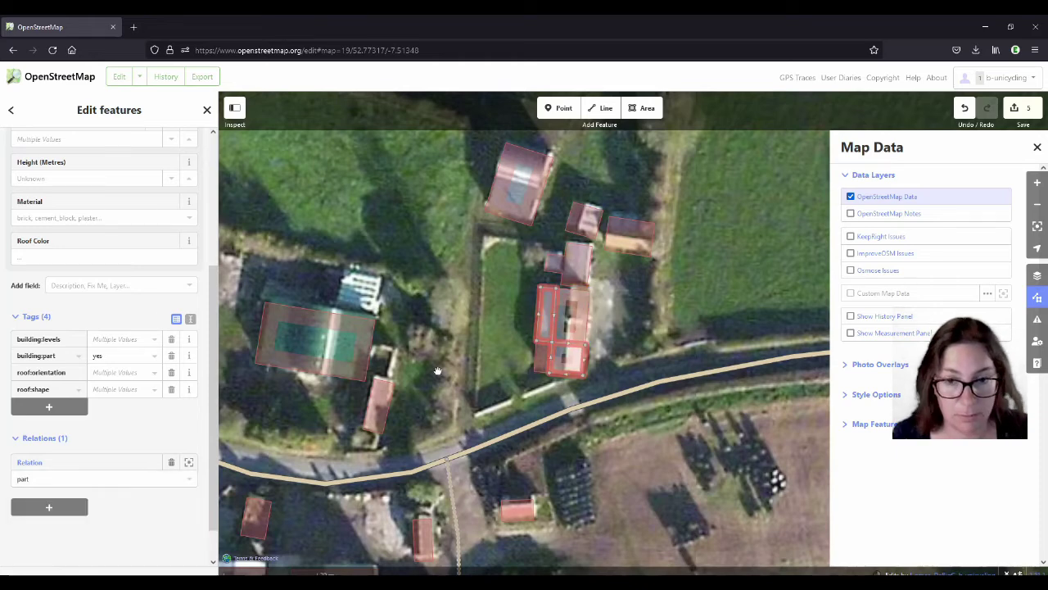
Step: Draw a rectangular area over the house's remaining south-western section and tag it building:part=yes, starting from the Building feature type
left_click(646, 109)
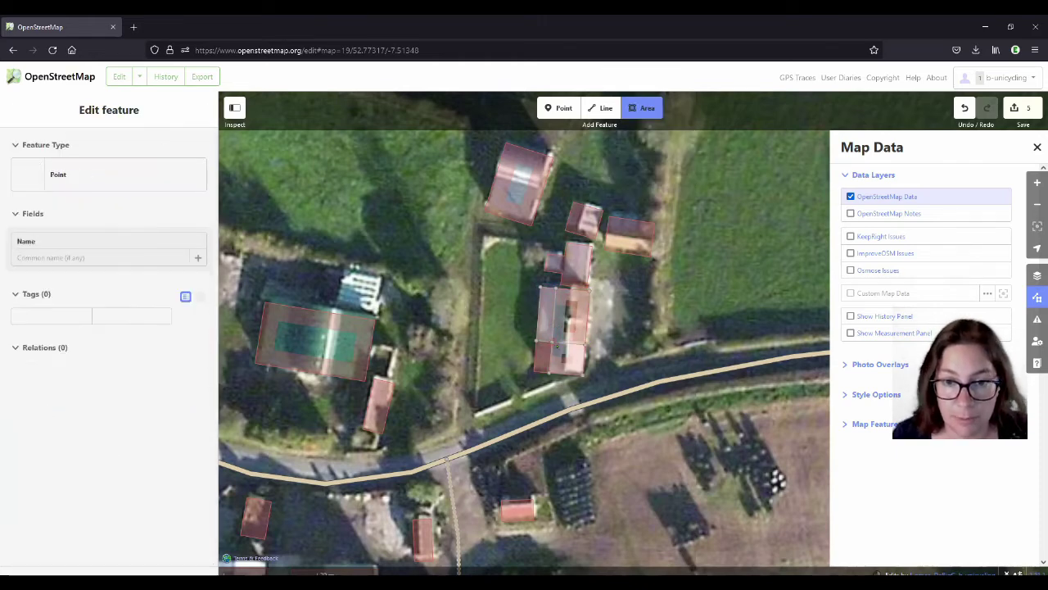
left_click(534, 371)
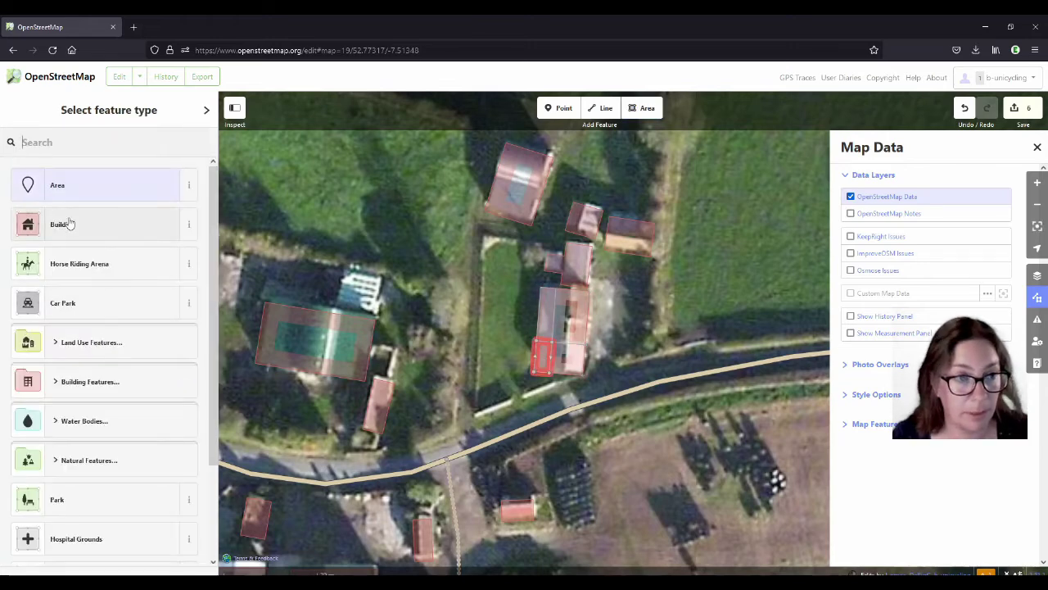
left_click(68, 222)
scroll(90, 347, "down", 3)
left_click_drag(45, 391, 53, 388)
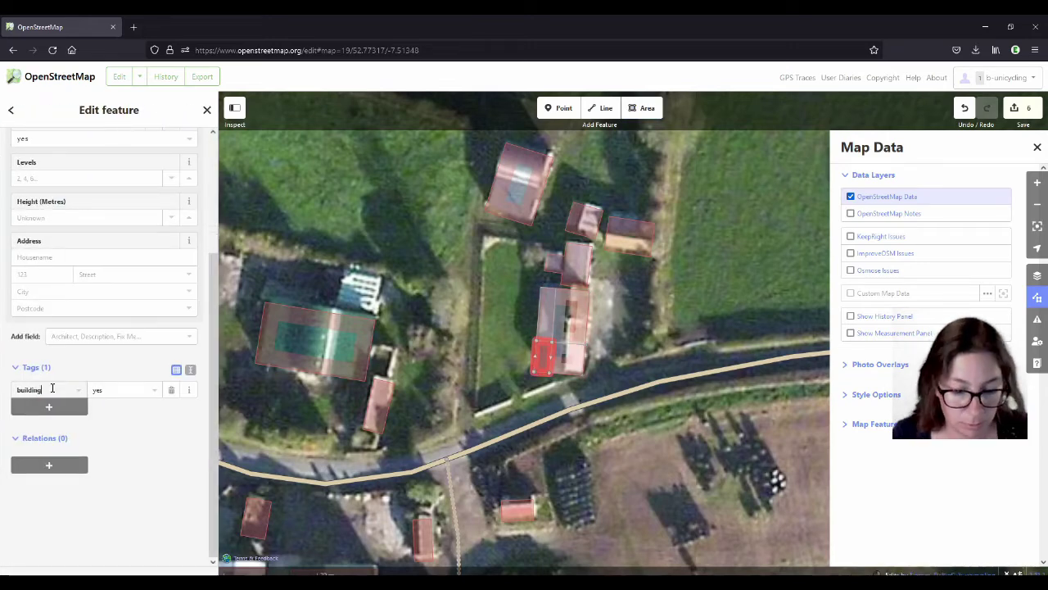
type(":part")
key("Tab")
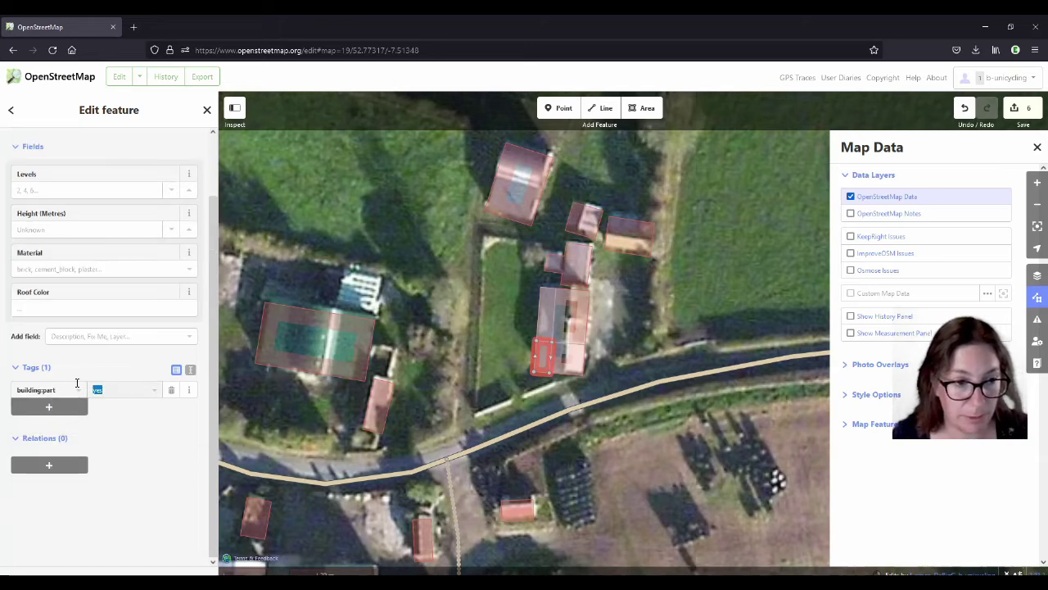
Step: Add the south-western building part to the existing building relation with the role part
left_click(75, 464)
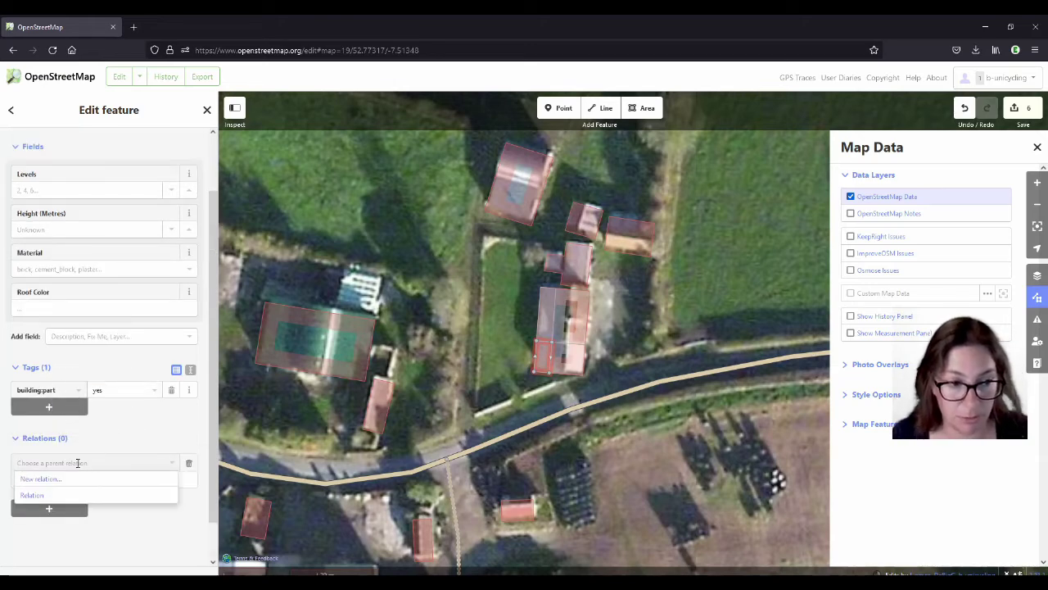
left_click(73, 495)
left_click(51, 478)
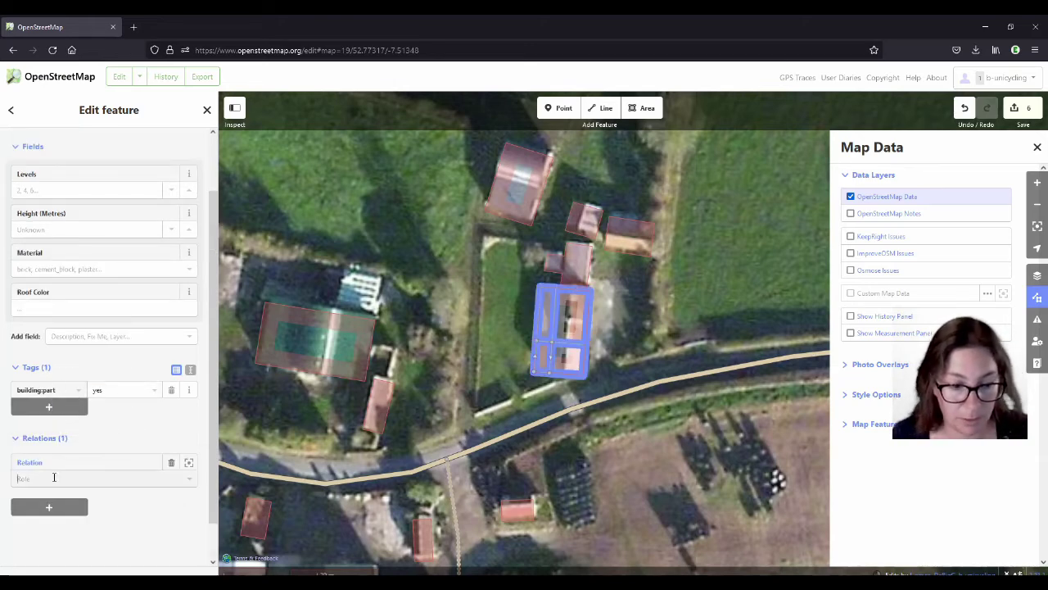
type("part")
Step: Add the tag roof:shape=skillion to the south-western building part
left_click(63, 406)
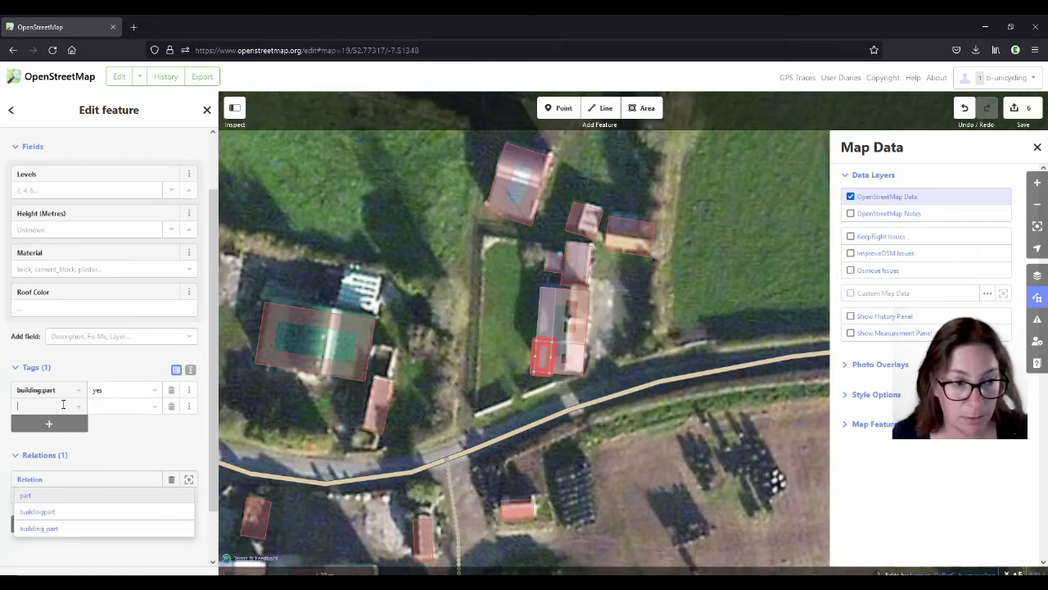
type("roof:")
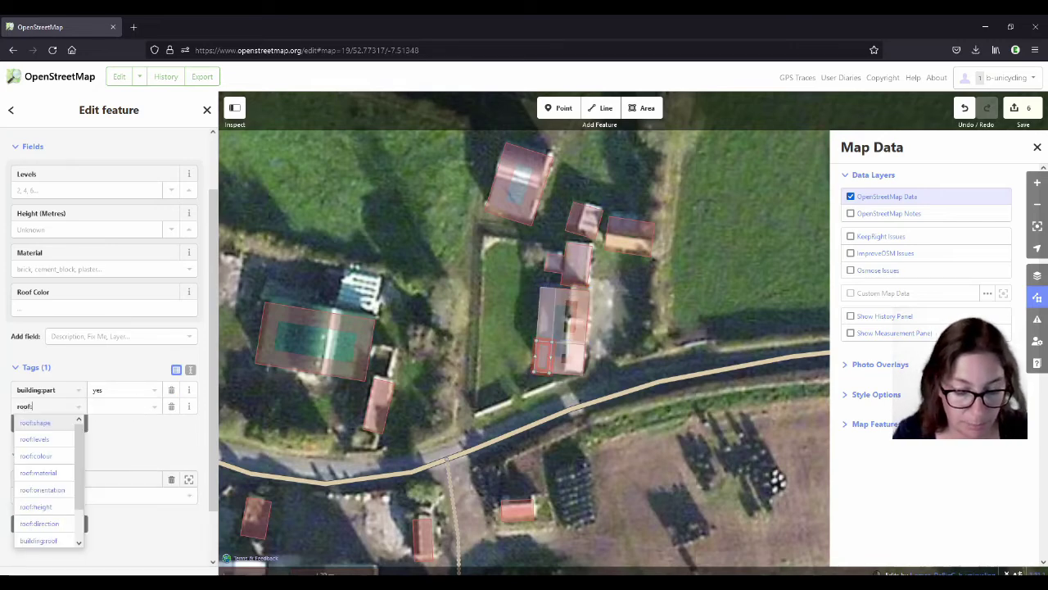
type("sh")
key("Tab")
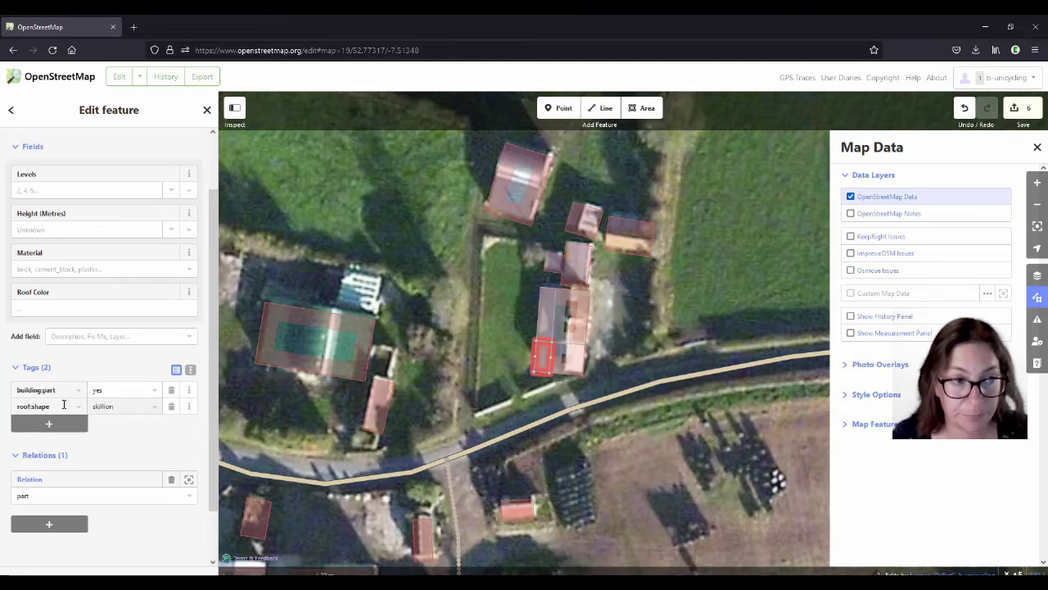
Step: Set the levels of both western skillion-roofed building parts to 1 in one edit
left_click(547, 316, "shift")
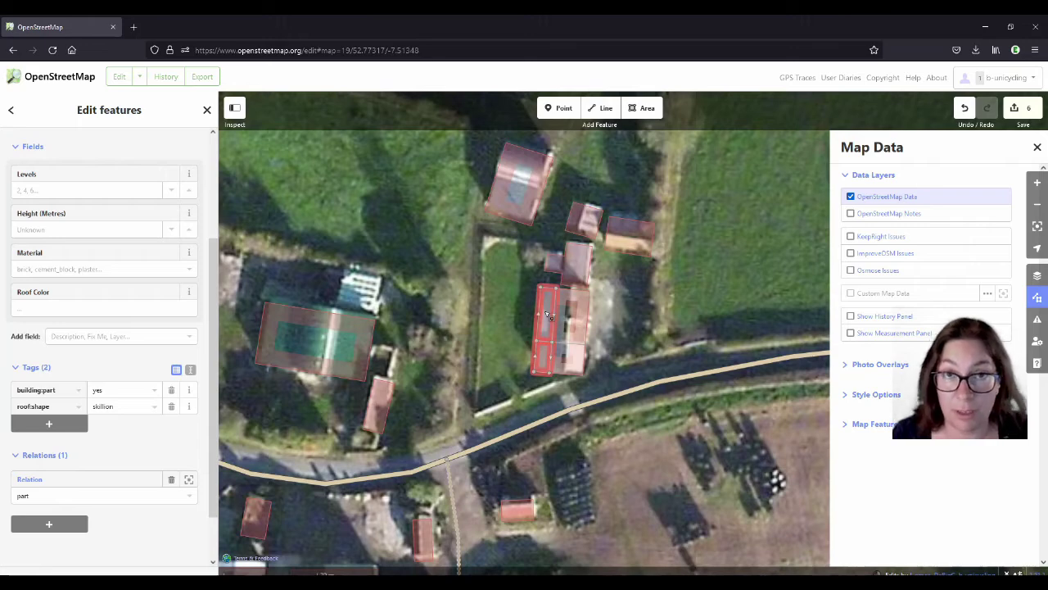
left_click(81, 190)
type("1")
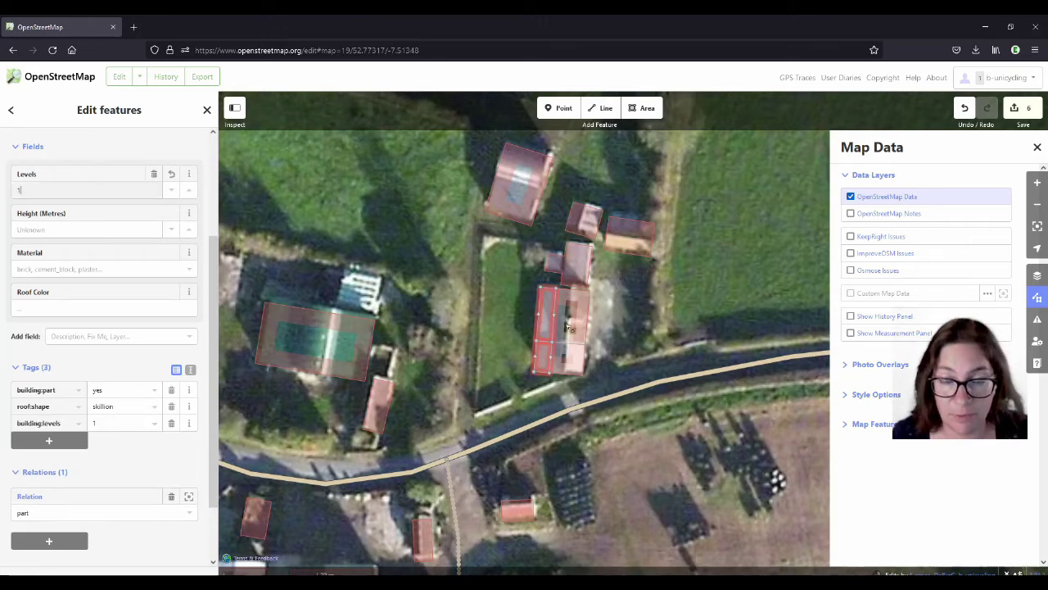
Step: Extend the selection to all four building parts of the house and square their corners
left_click(576, 340, "shift")
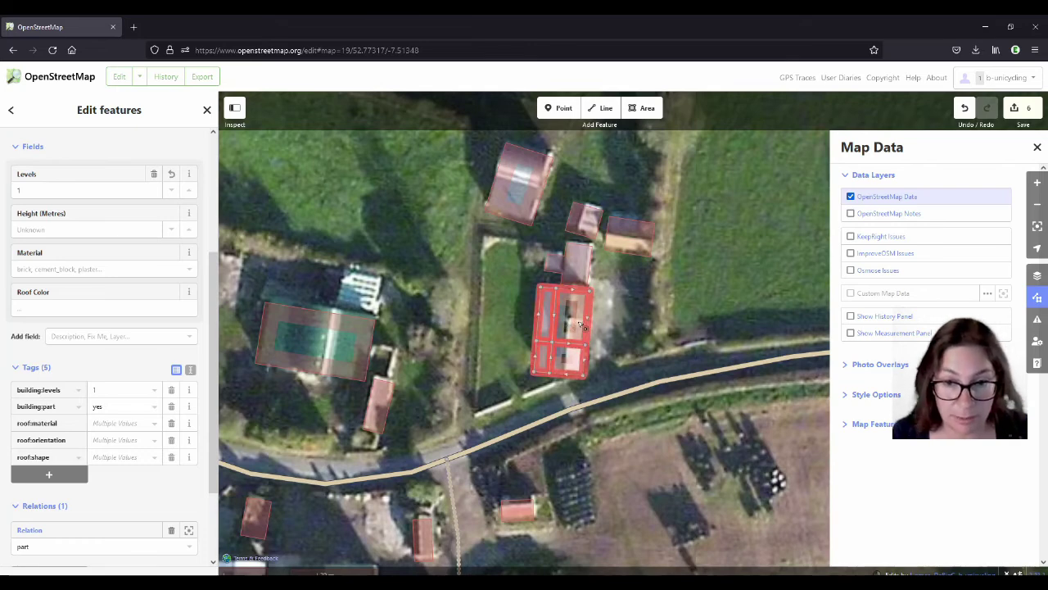
key("q")
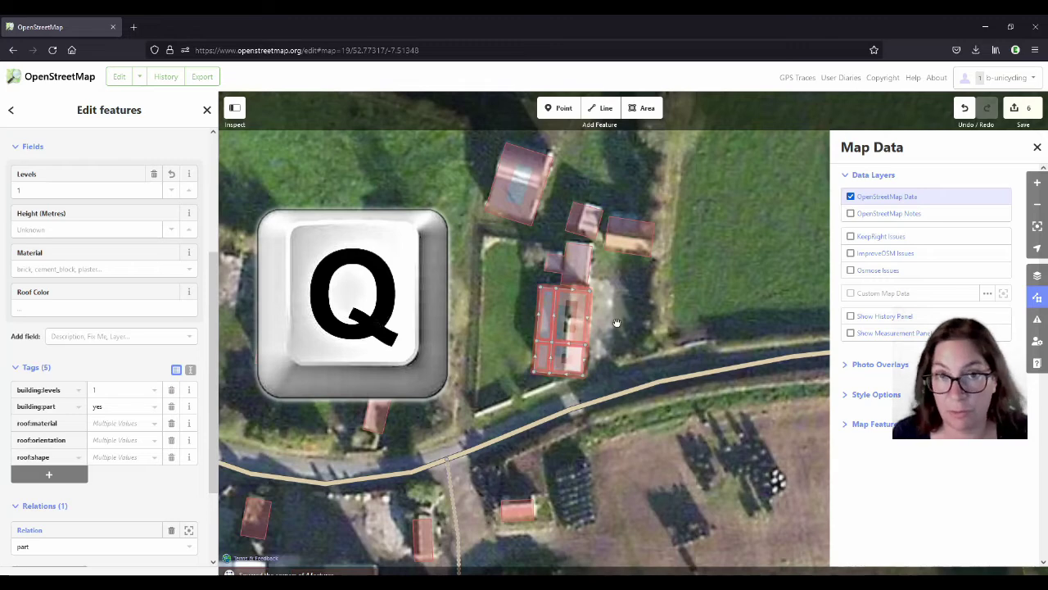
Step: Draw a line along the roadside boundary from the house's south-eastern corner to the gap and tag it as Wall
left_click(616, 322)
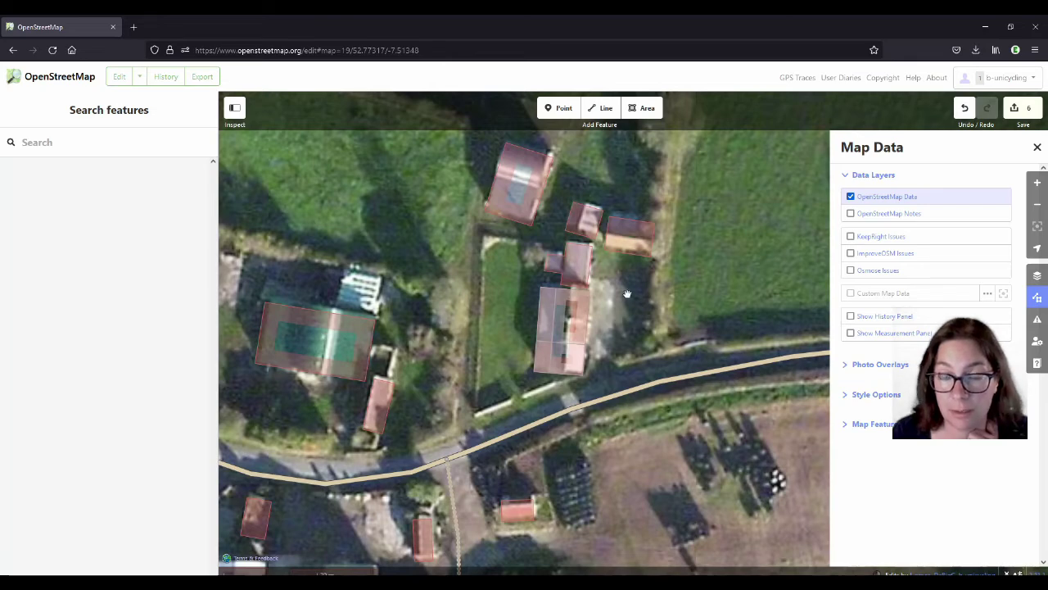
left_click(603, 107)
left_click(522, 396)
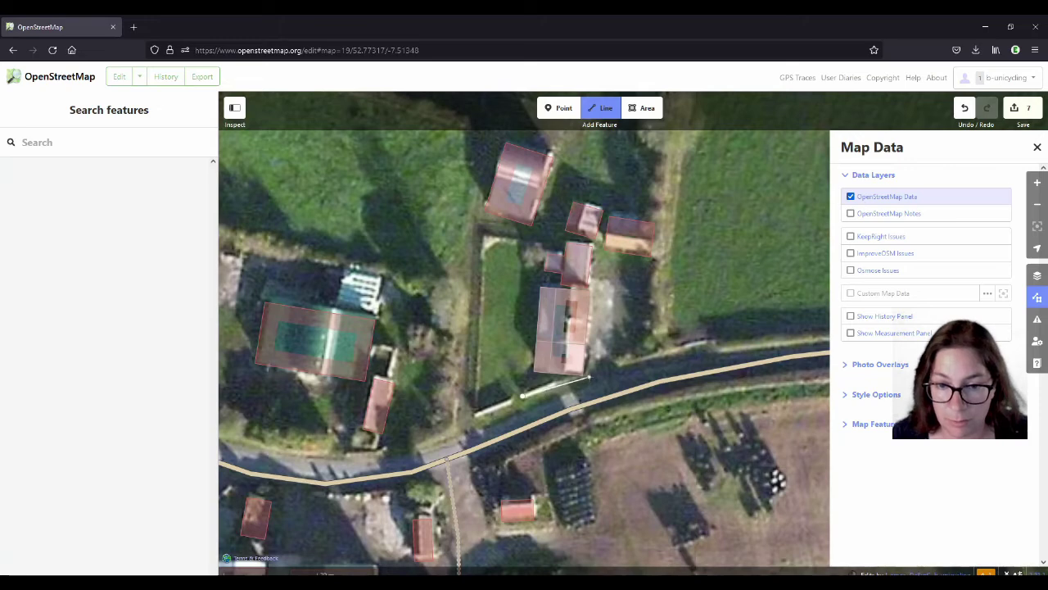
key("Return")
left_click(96, 271)
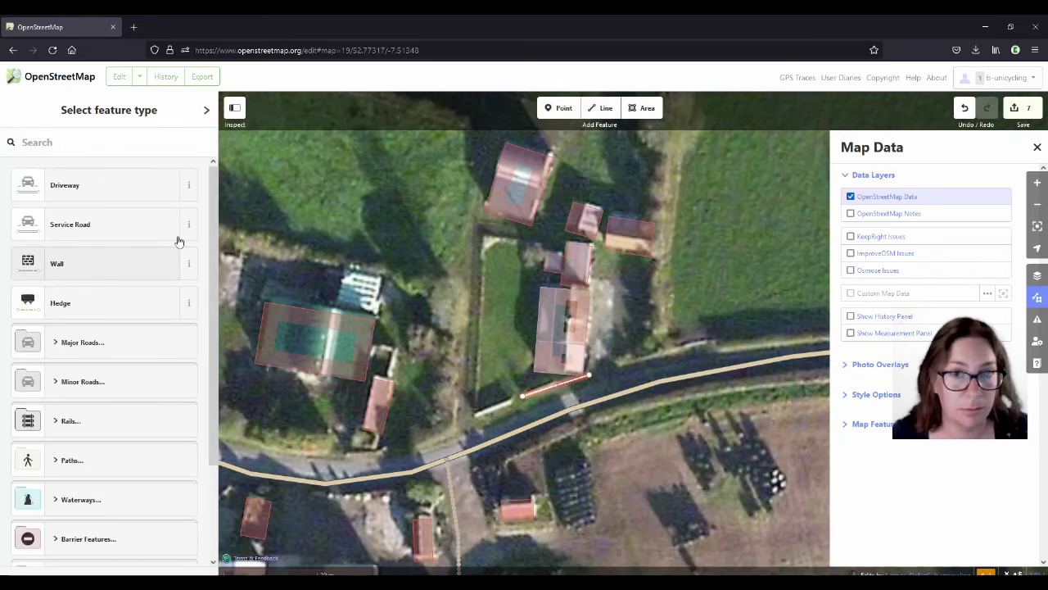
Step: Draw a second line along the boundary west of the gap and tag it as Wall
left_click(603, 107)
left_click(510, 399)
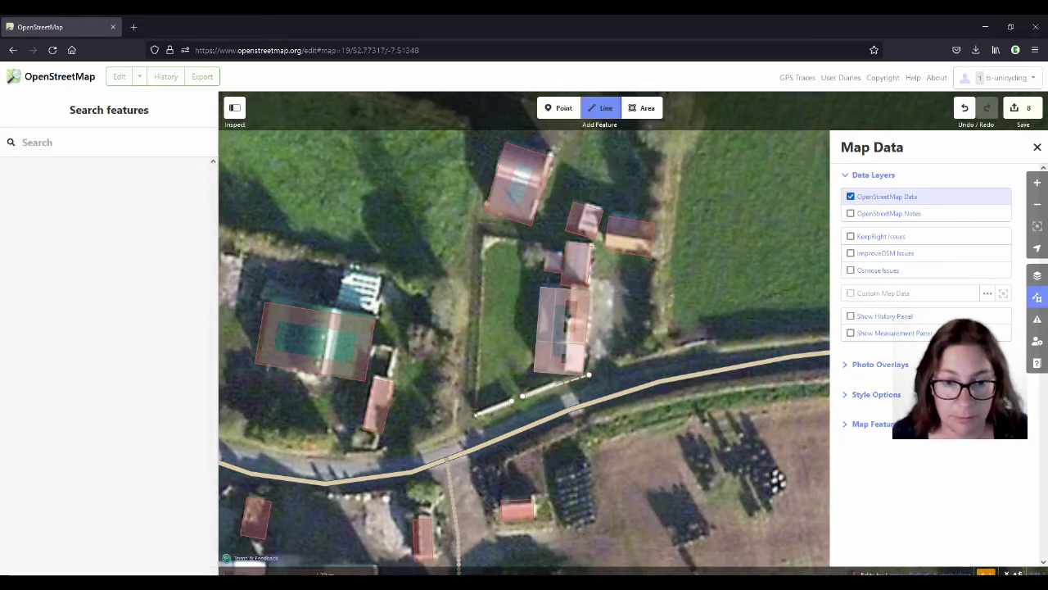
key("Return")
left_click(56, 187)
Step: Draw a line along the track west of the house down to its junction with the road and tag it as Service Road
left_click(601, 108)
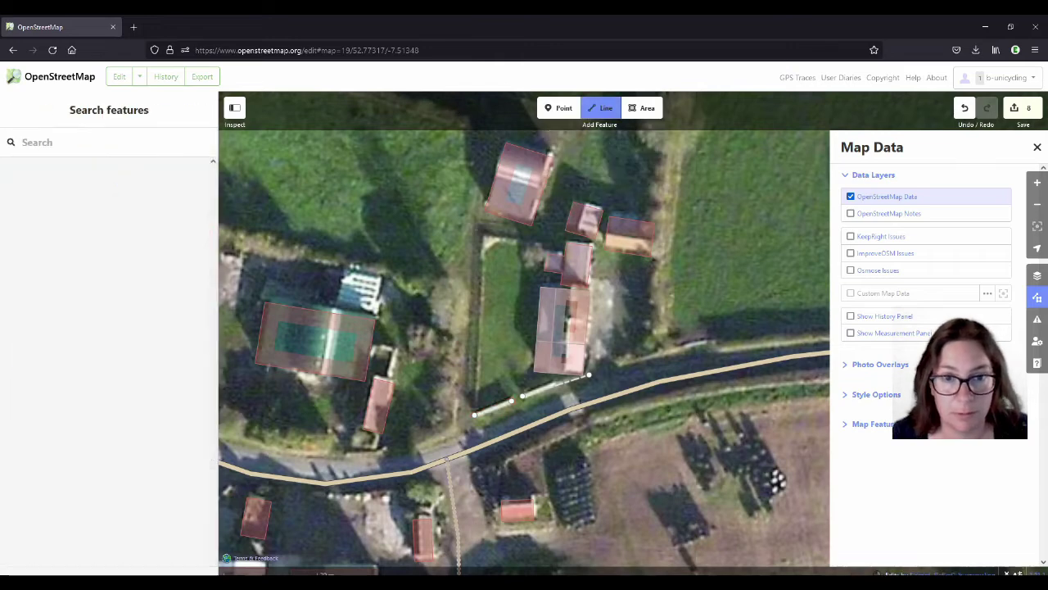
left_click(474, 226)
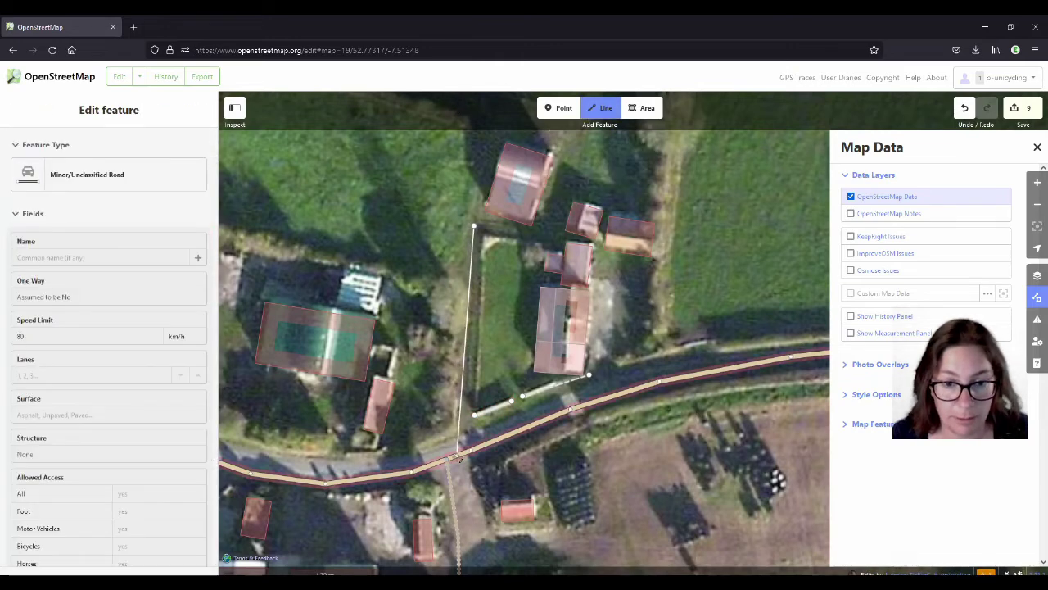
left_click(456, 455)
key("Return")
left_click(82, 249)
left_click(286, 243)
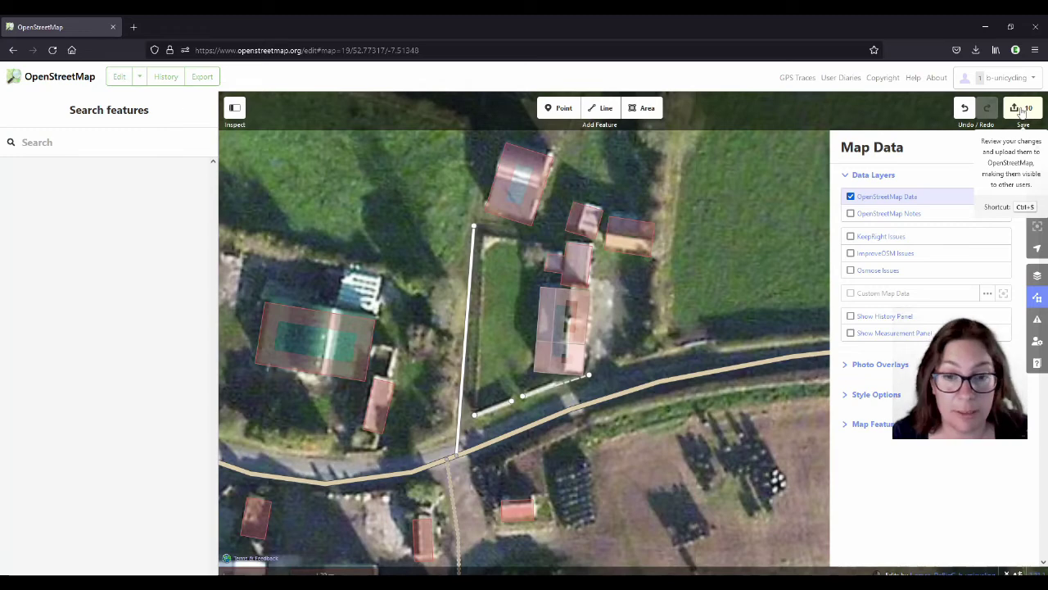
Step: Start the upload and enter the changeset comment "split building #thatch"
left_click(1022, 112)
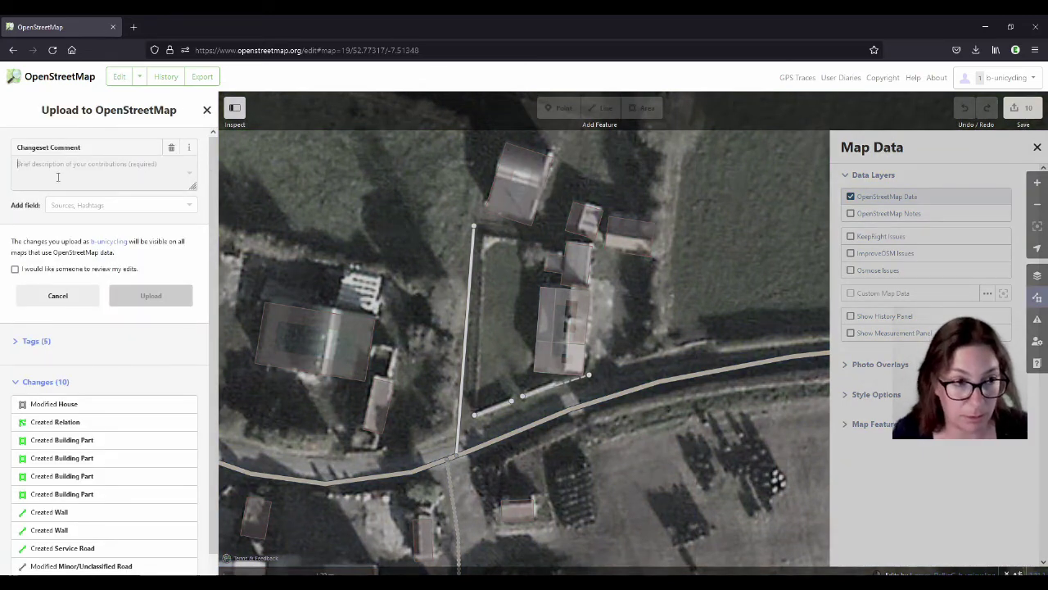
type("split building #thatch")
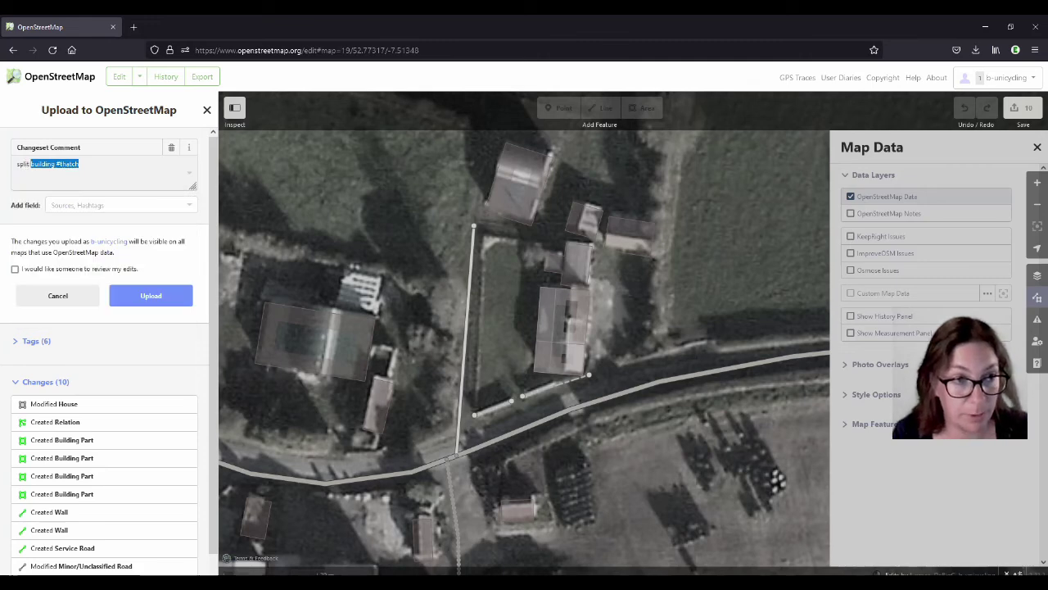
left_click(105, 164)
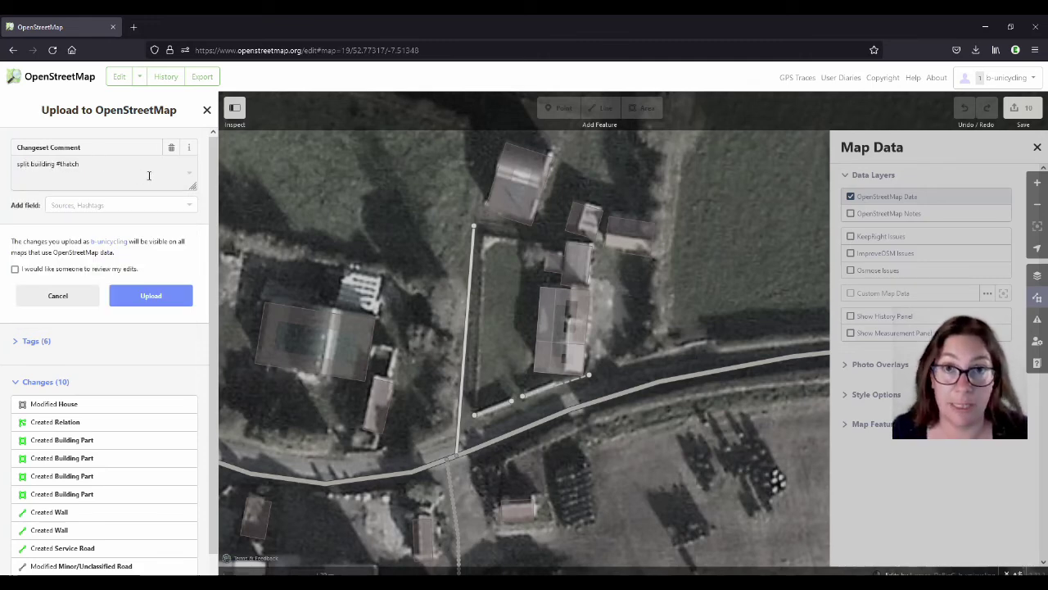
Step: Add the Sources field to the changeset and list Esri and Street-Level Photos as sources
left_click(98, 205)
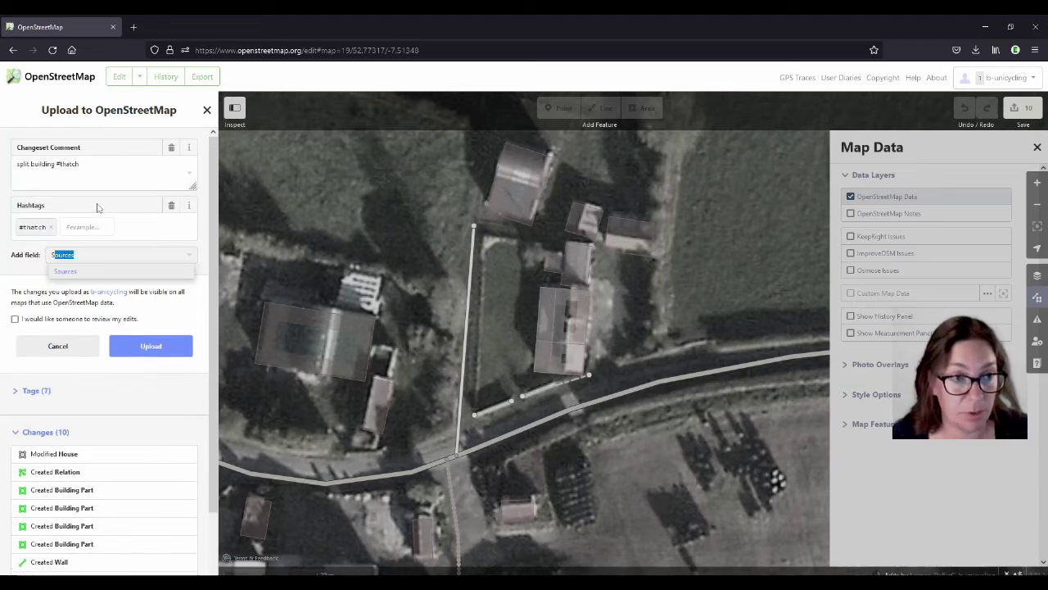
left_click(78, 271)
type("Esri")
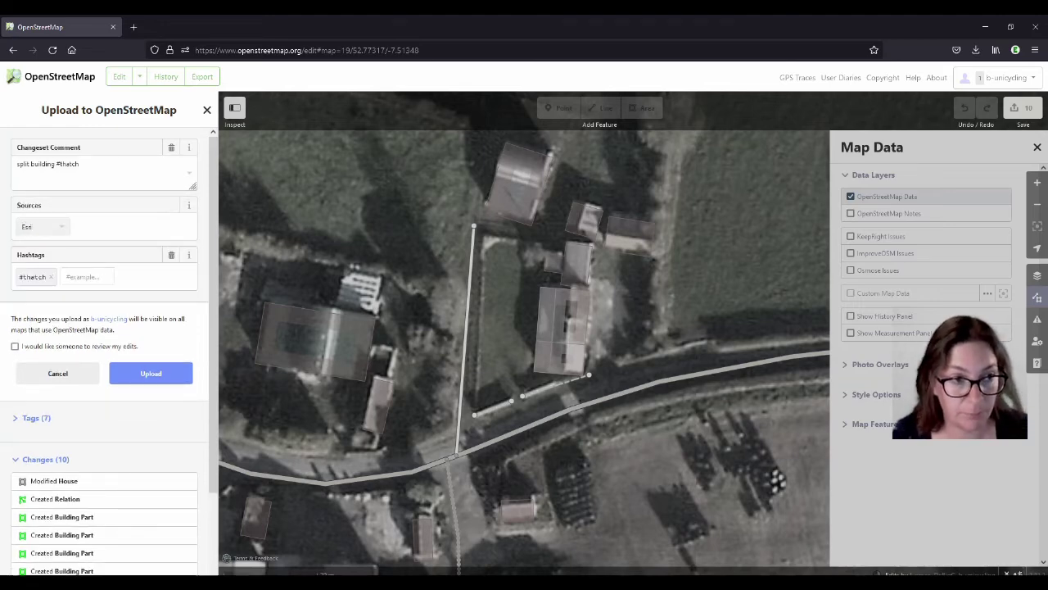
key("Return")
type("street")
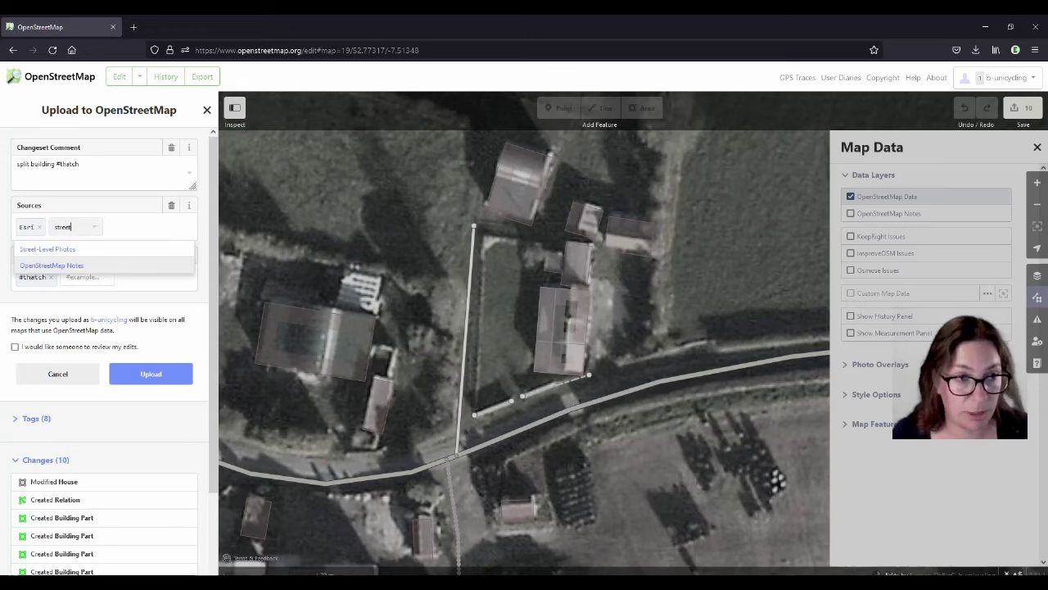
left_click(82, 254)
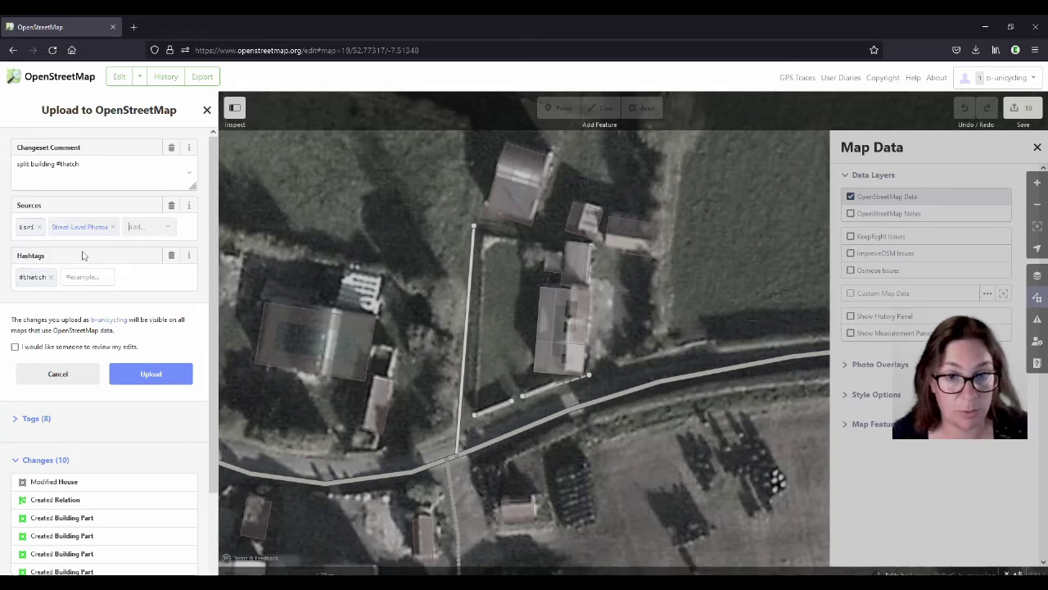
Step: Switch to Adobe Acrobat Reader to view the cover of the Thatch Survey of Co. Kilkenny, and return to the OpenStreetMap upload form
key("alt+Tab")
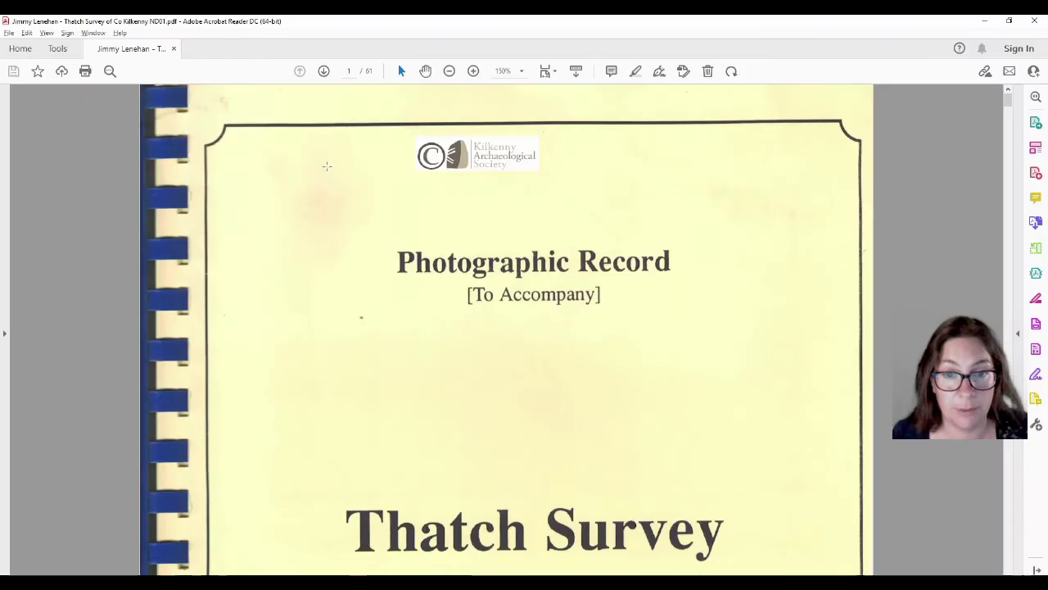
scroll(290, 254, "down", 10)
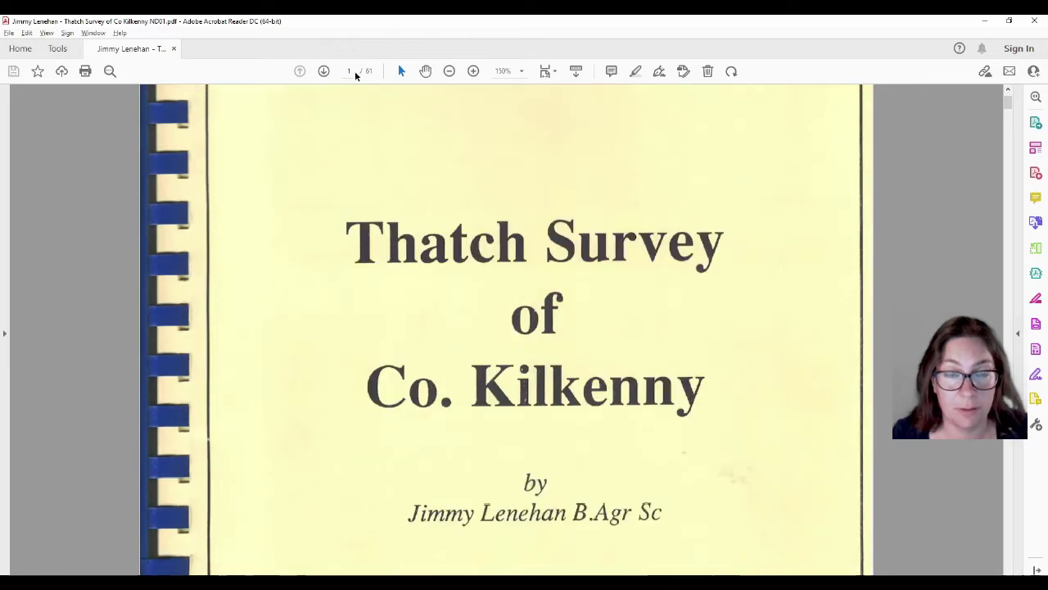
scroll(316, 289, "up", 3)
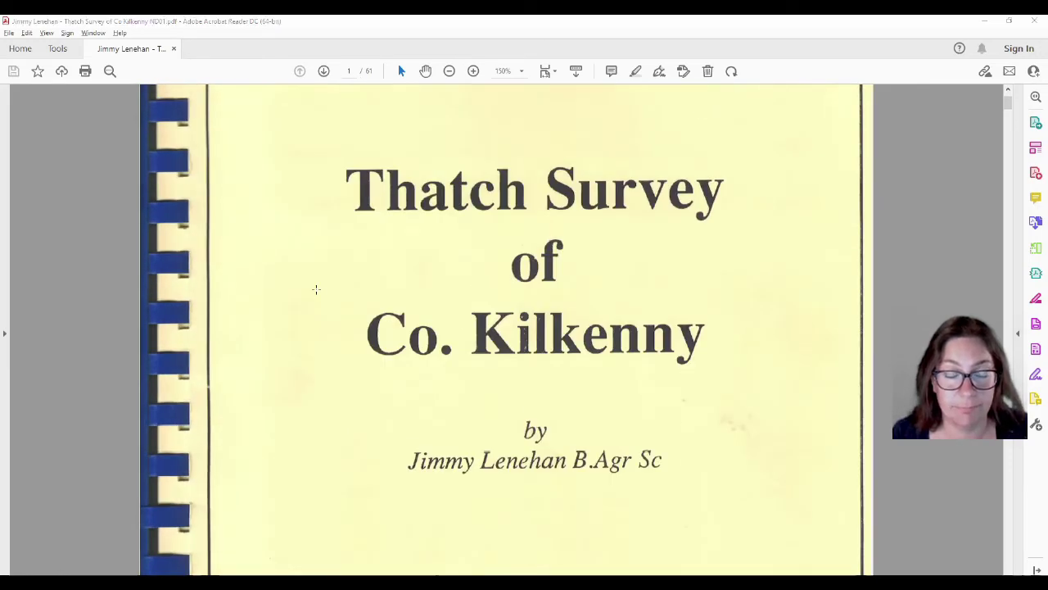
key("alt+Tab")
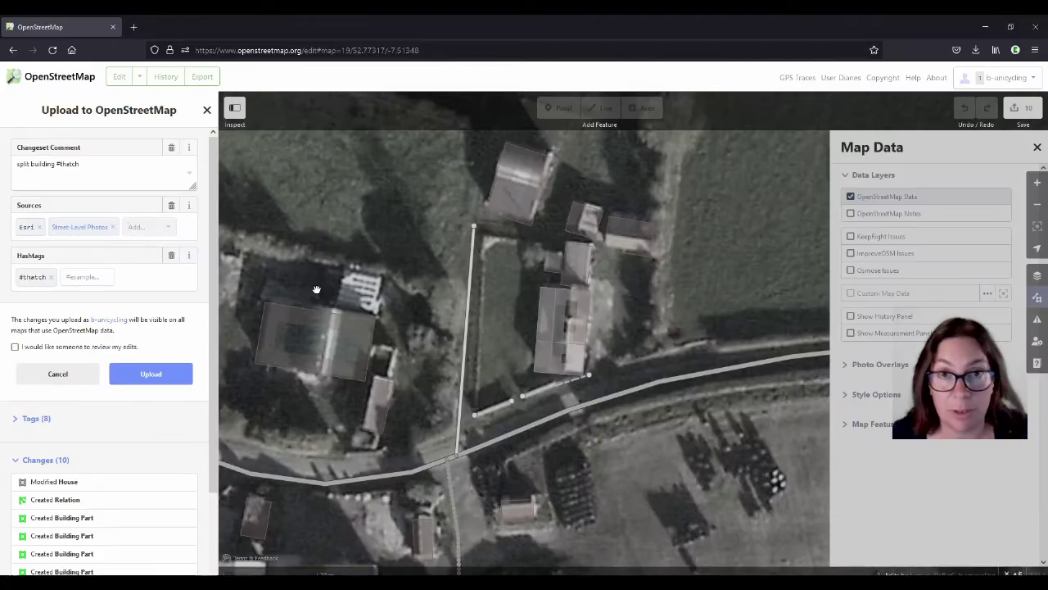
key("alt+Tab")
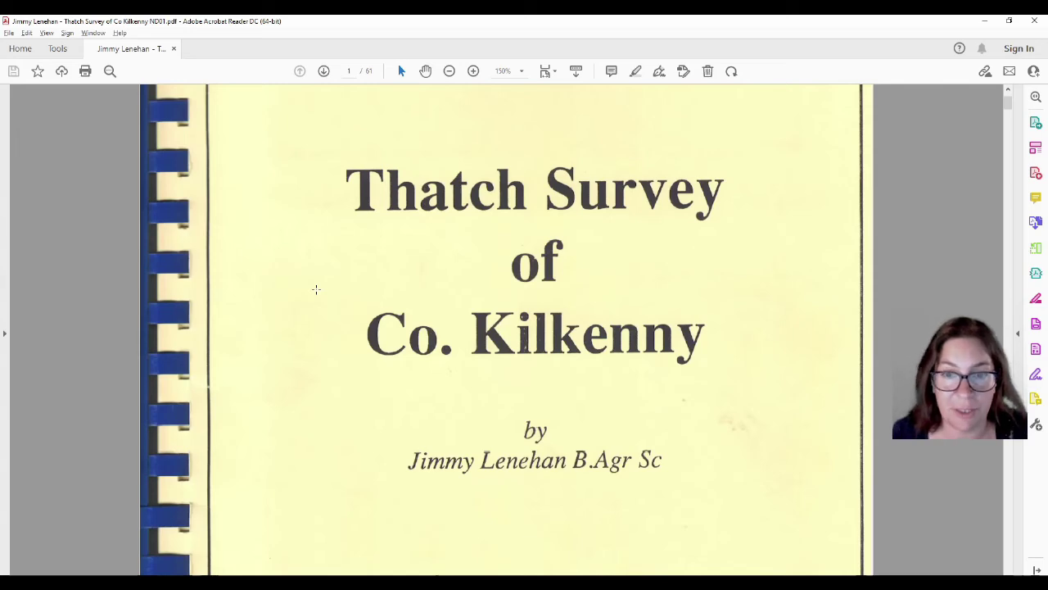
key("alt+Tab")
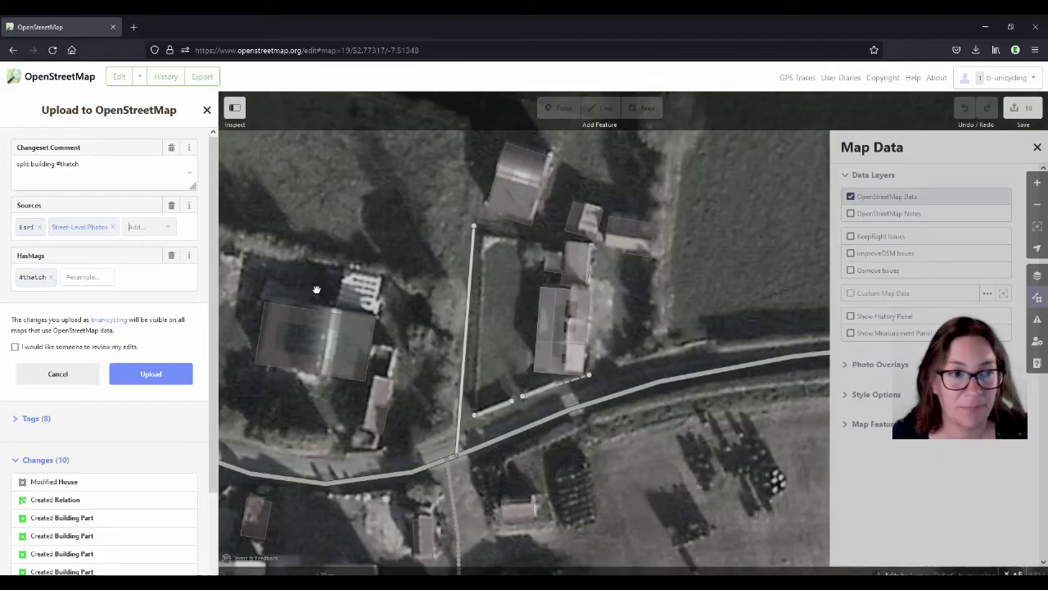
Step: Upload the changeset to OpenStreetMap and reload the map page to refresh the rendering
left_click(153, 373)
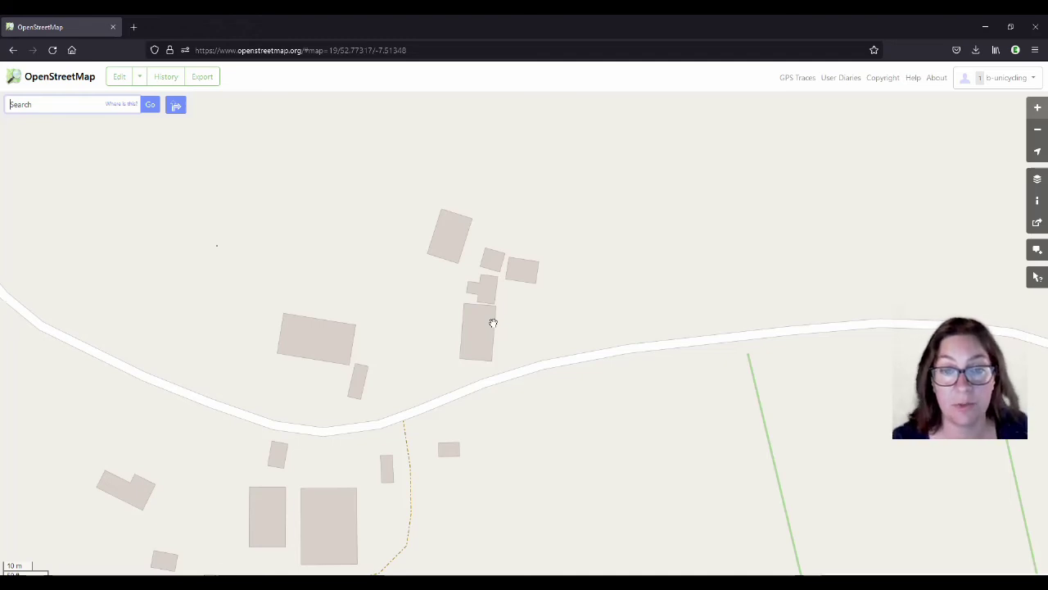
key("F5")
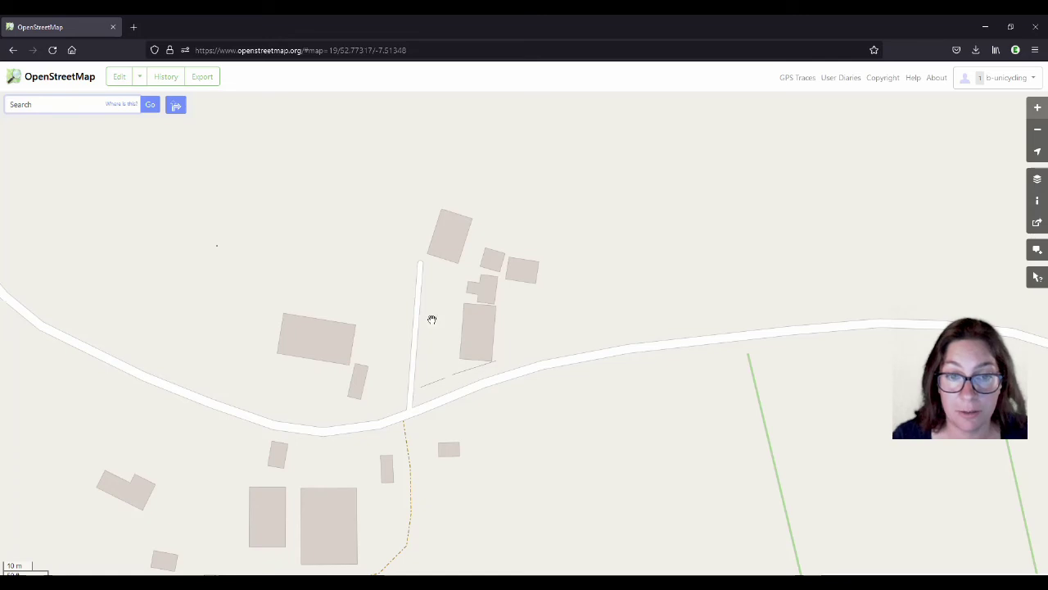
Step: Show the map data overlay and examine the tags of the house outline and its north-eastern building part
left_click(1036, 178)
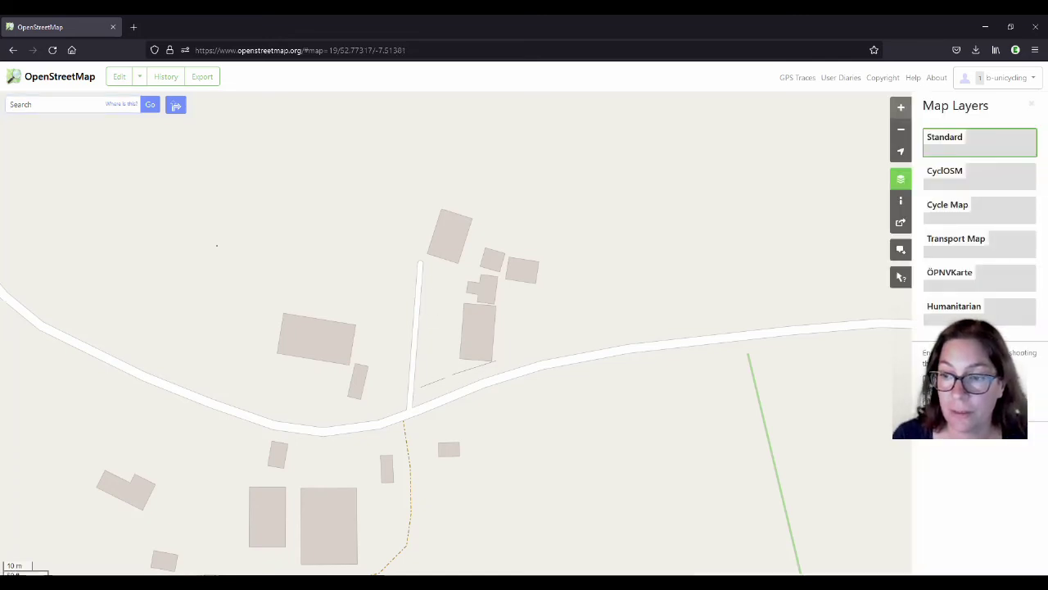
left_click(927, 389)
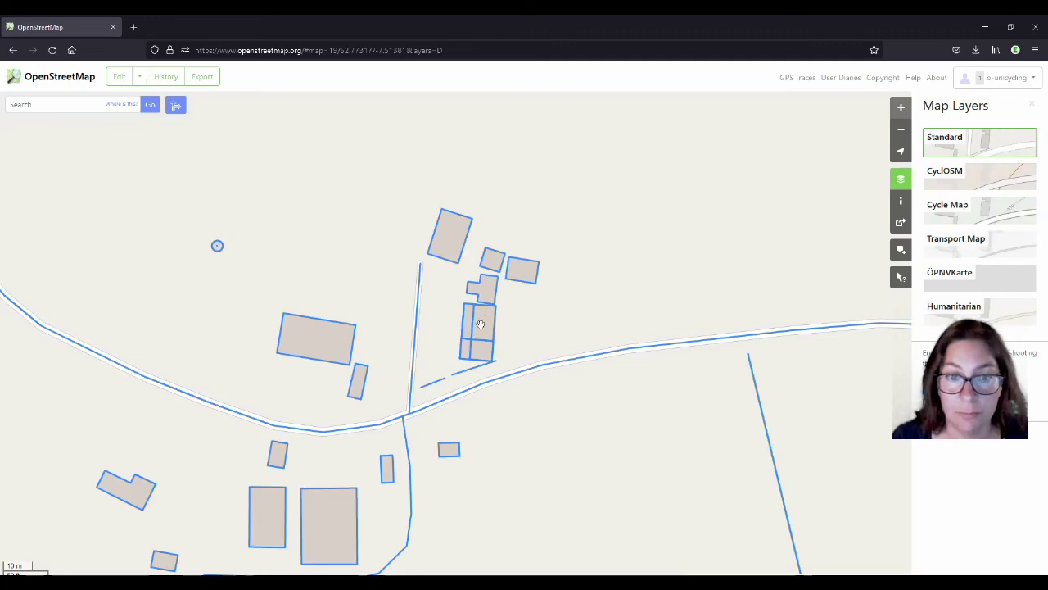
left_click(495, 337)
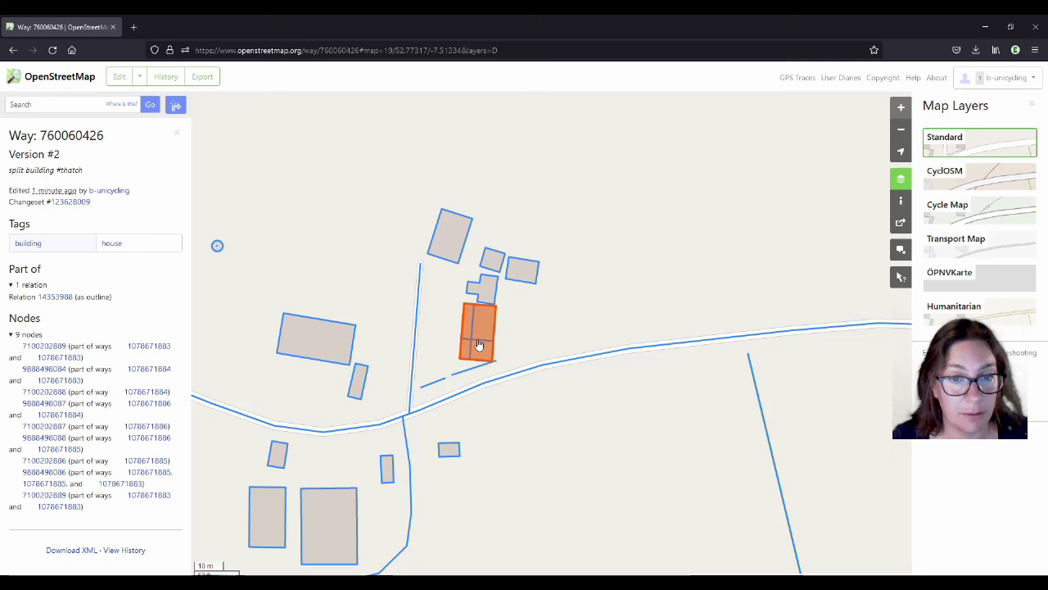
left_click(148, 345)
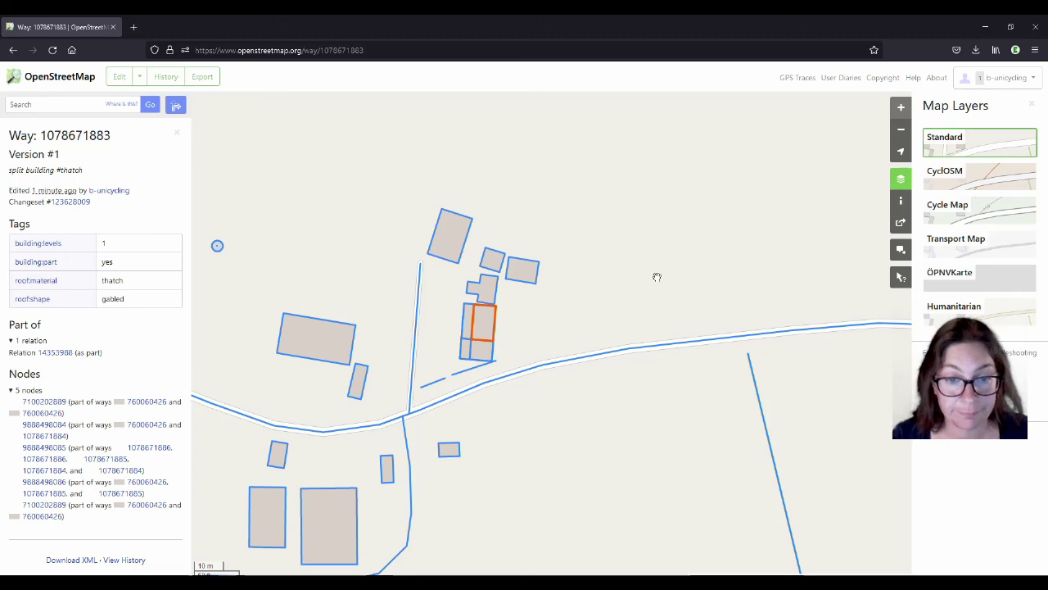
Step: Turn off the map data overlay, and close the building part's details and the map layers list to view the standard map
left_click(930, 392)
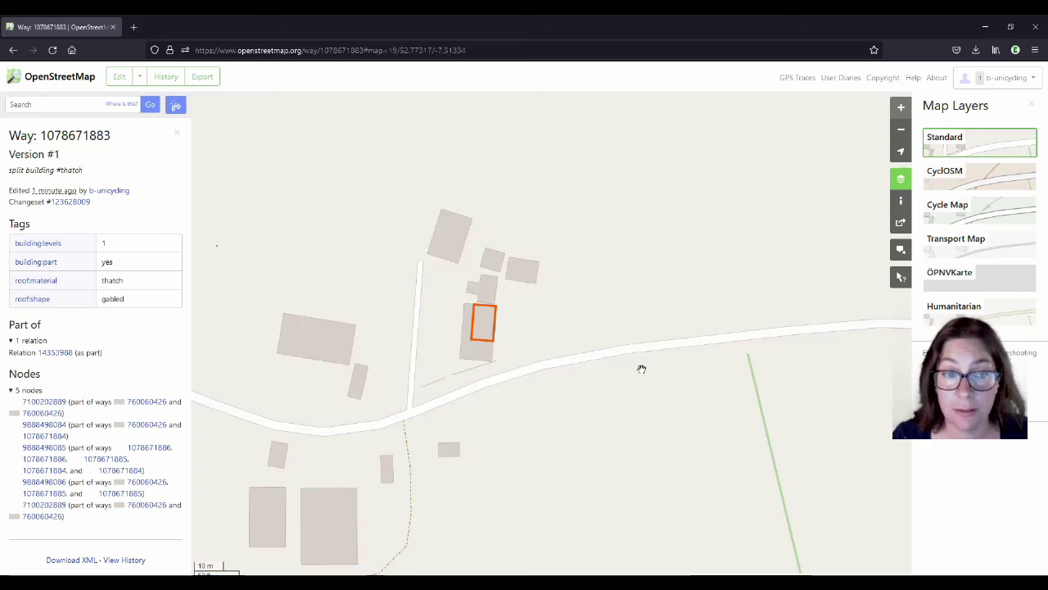
left_click(178, 135)
left_click_drag(402, 300, 622, 304)
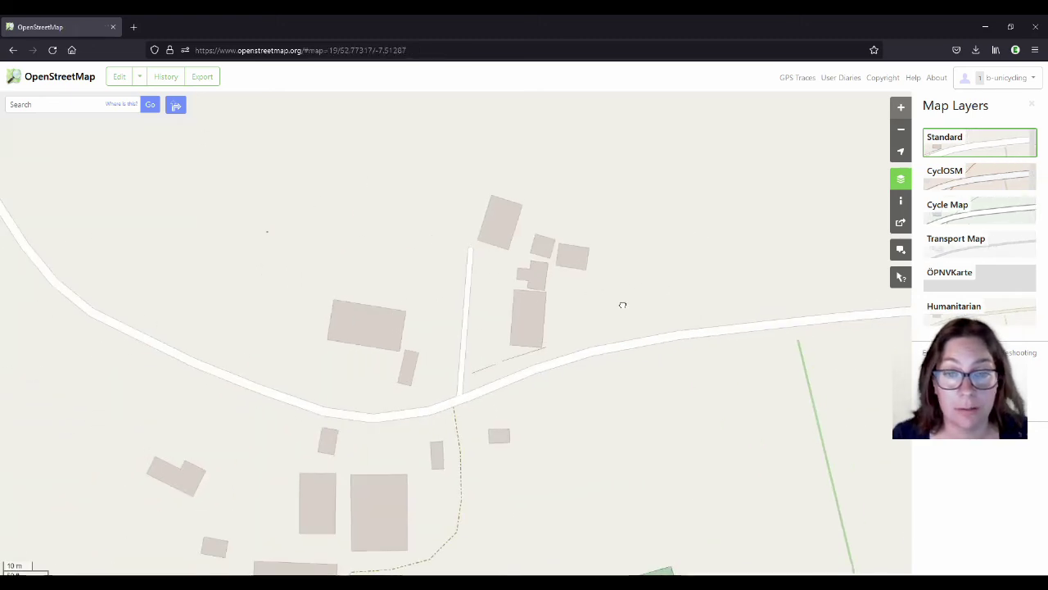
left_click(1033, 106)
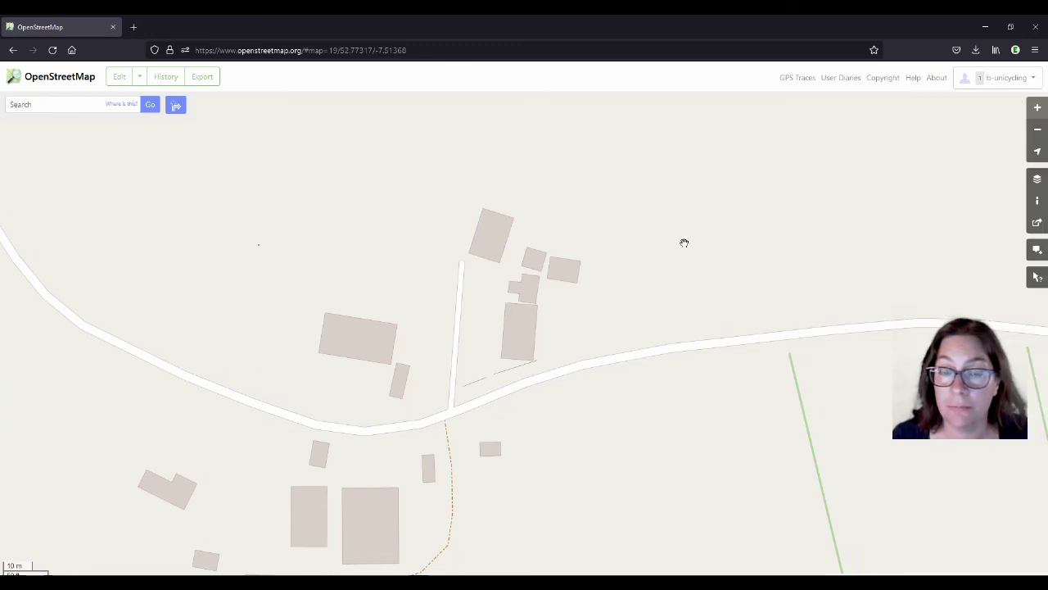